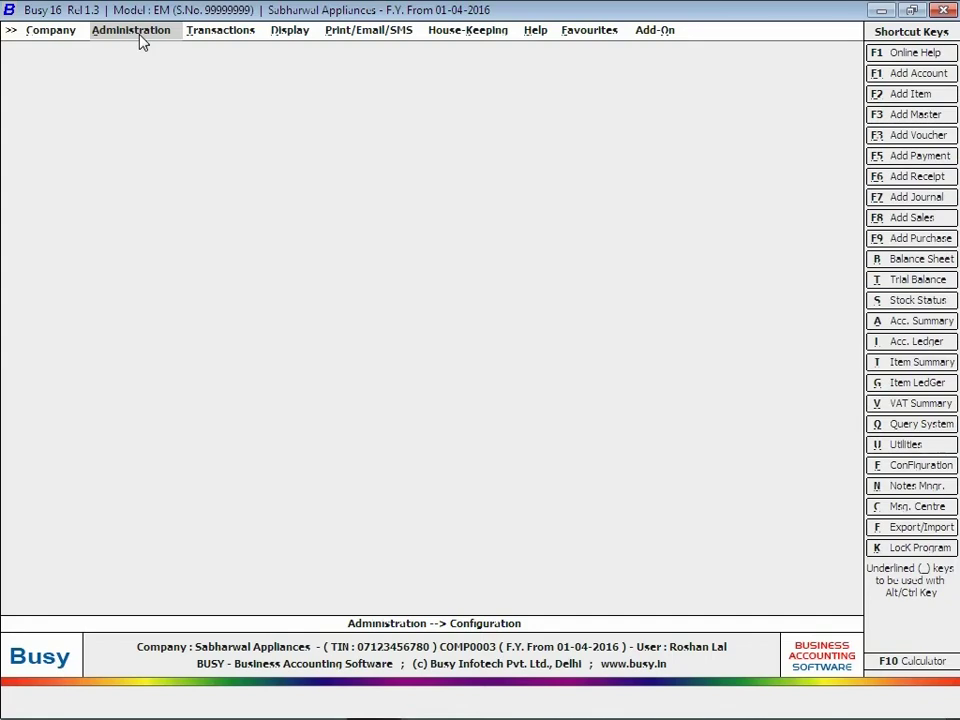
# Set Enable Indent Management to Y in Enterprise Features, with auto-created indent references, and save.
pyautogui.click(141, 37)
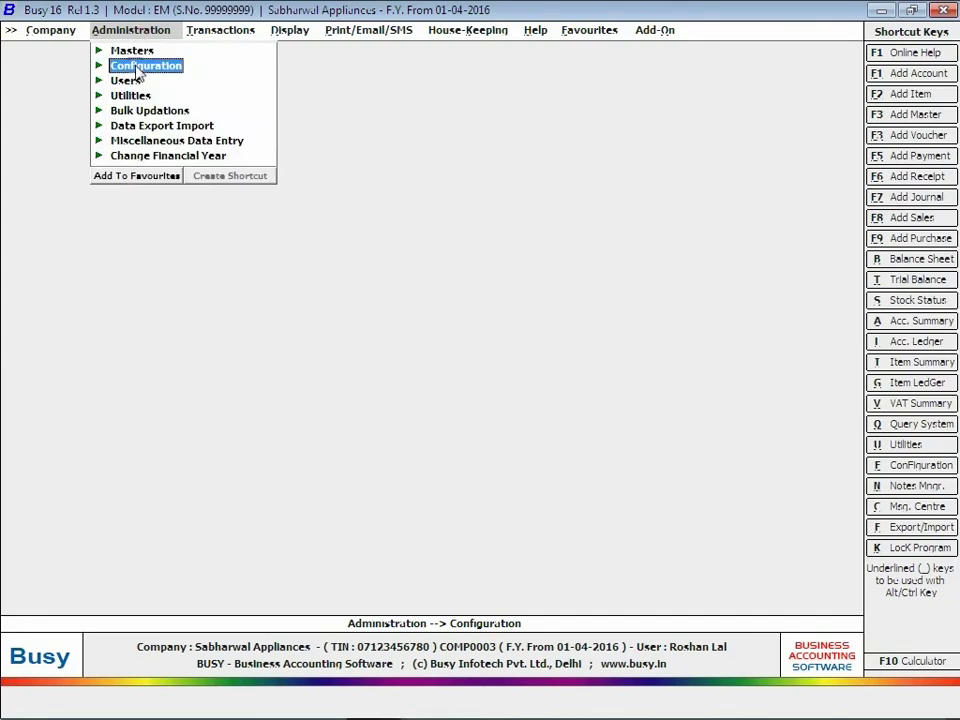
pyautogui.click(111, 65)
pyautogui.click(163, 66)
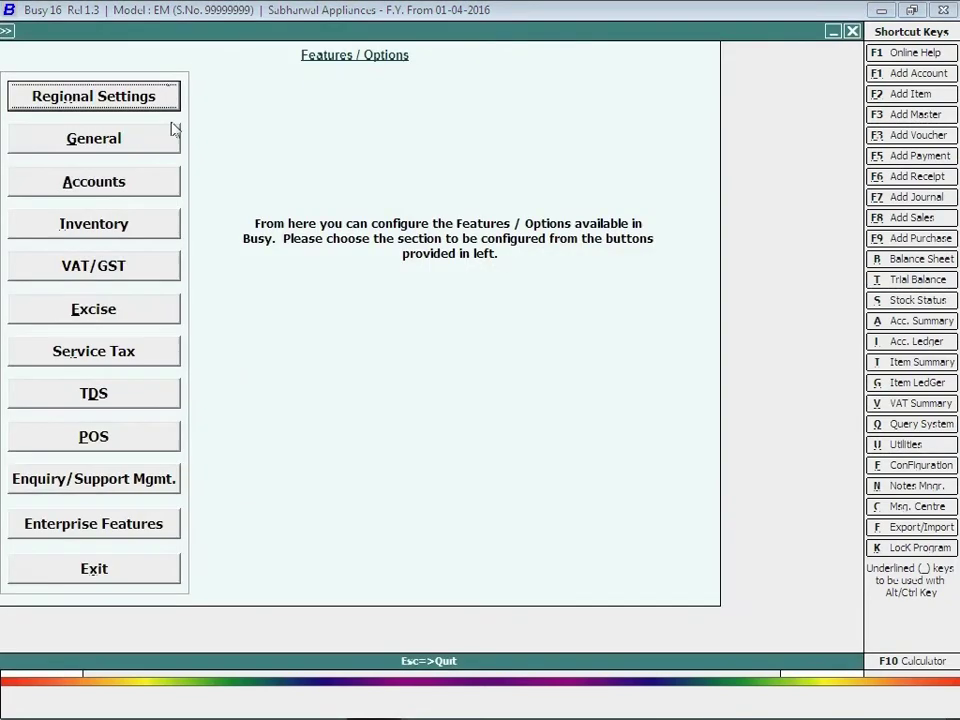
pyautogui.click(100, 533)
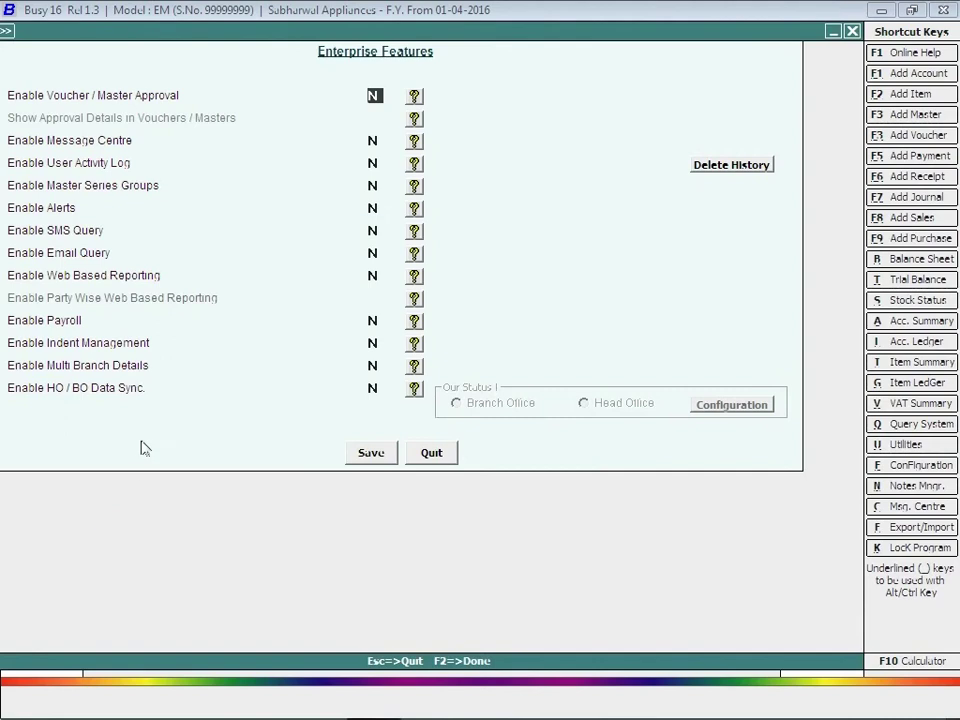
pyautogui.click(372, 343)
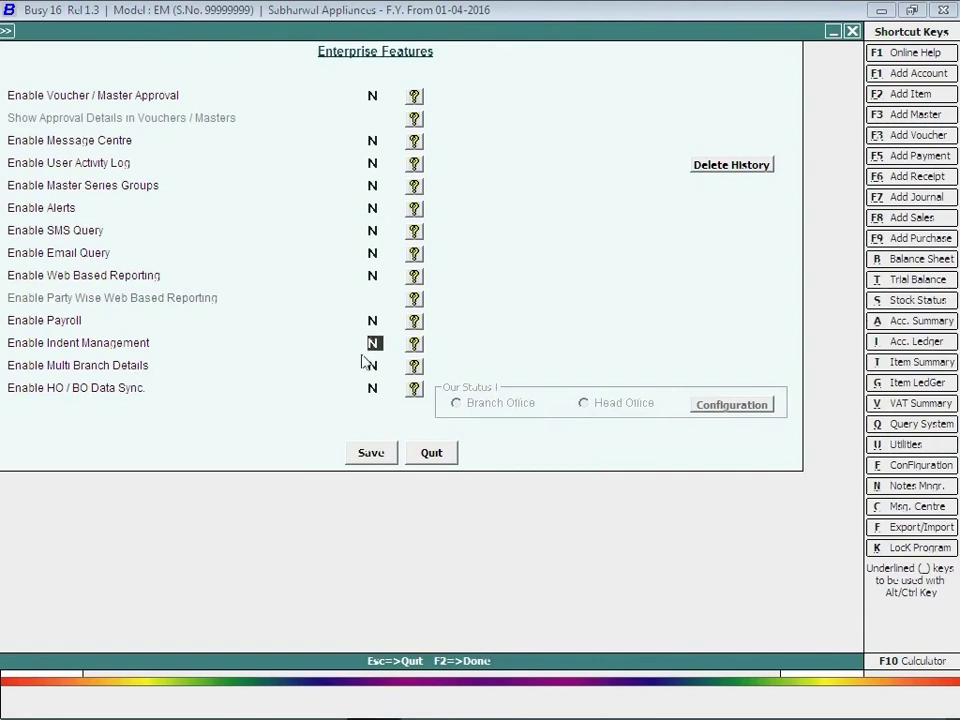
pyautogui.press('y')
pyautogui.press('Return')
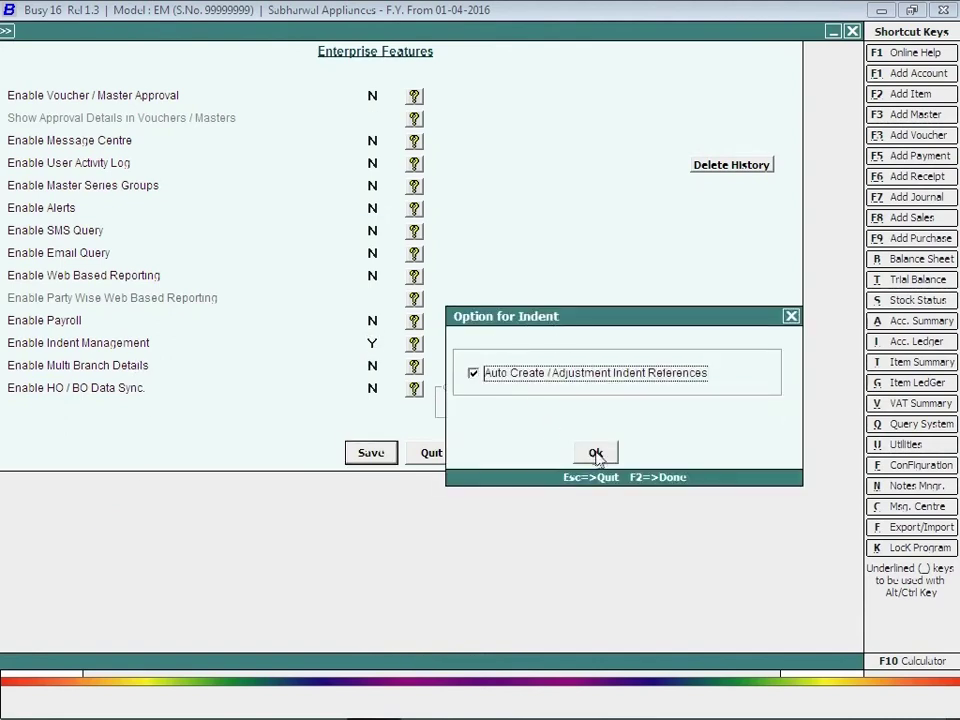
pyautogui.click(596, 453)
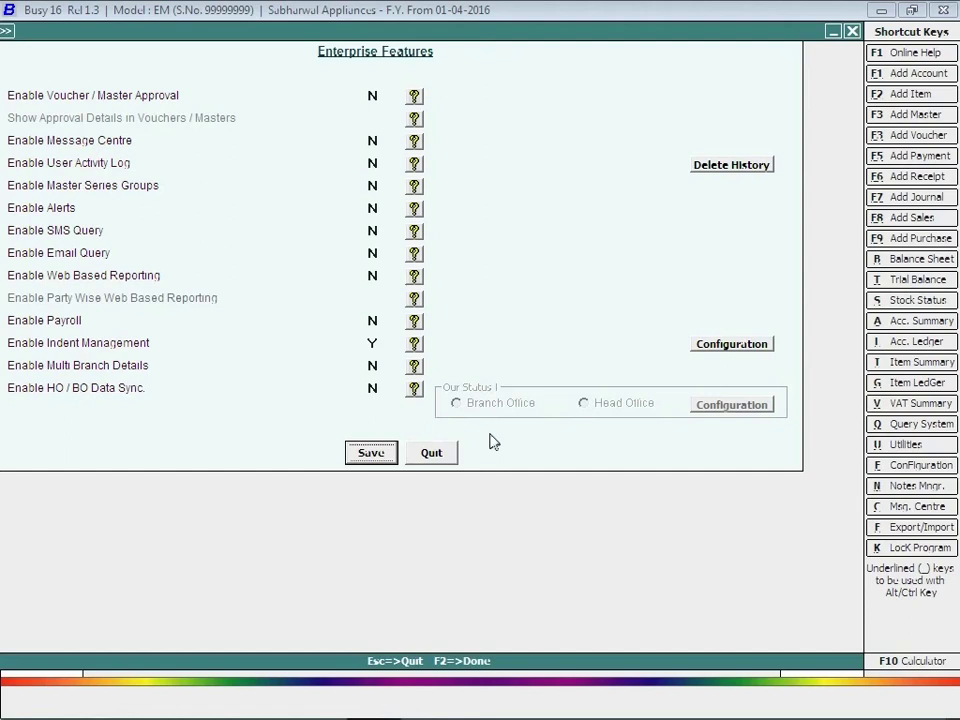
pyautogui.click(373, 453)
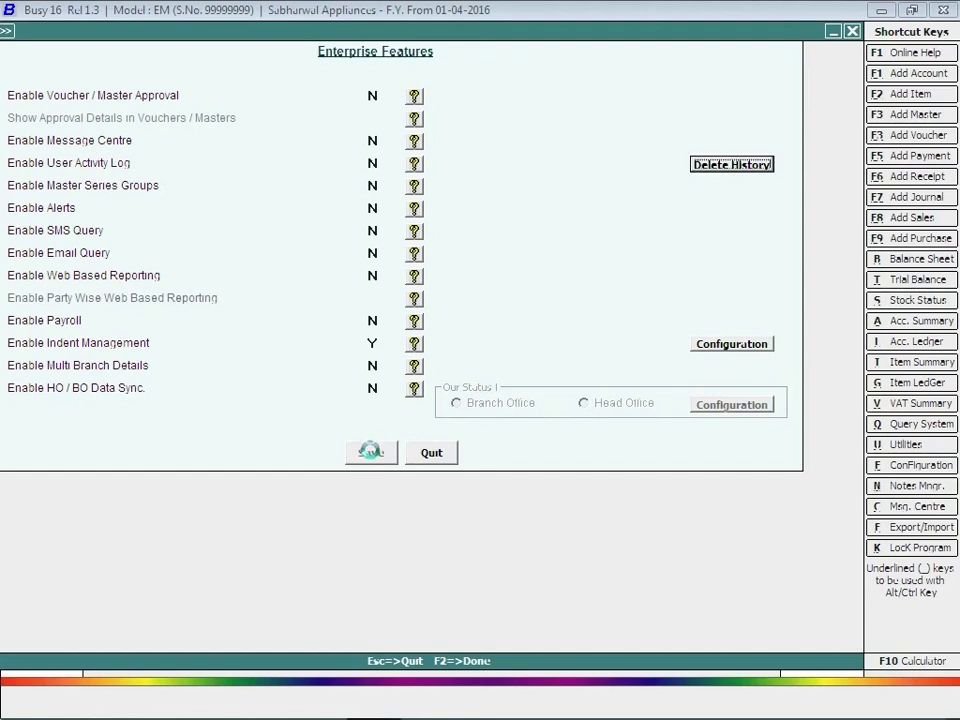
# Add a new Executive master under the executive's full name, save it, and close the form.
pyautogui.press('Escape')
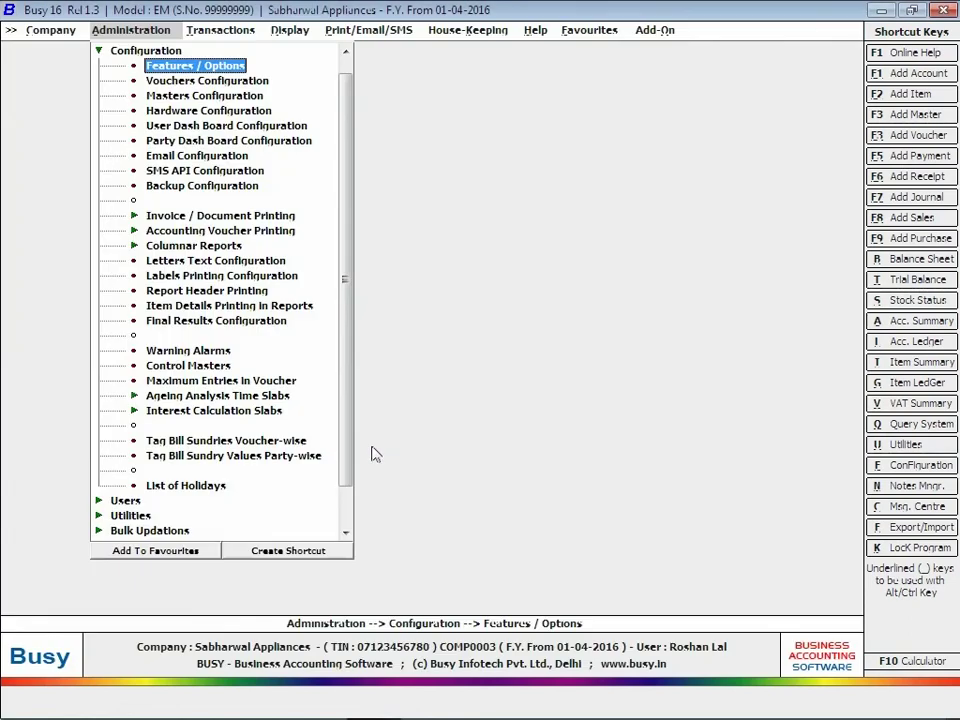
pyautogui.scroll(-3, 253, 366)
pyautogui.click(128, 60)
pyautogui.click(129, 52)
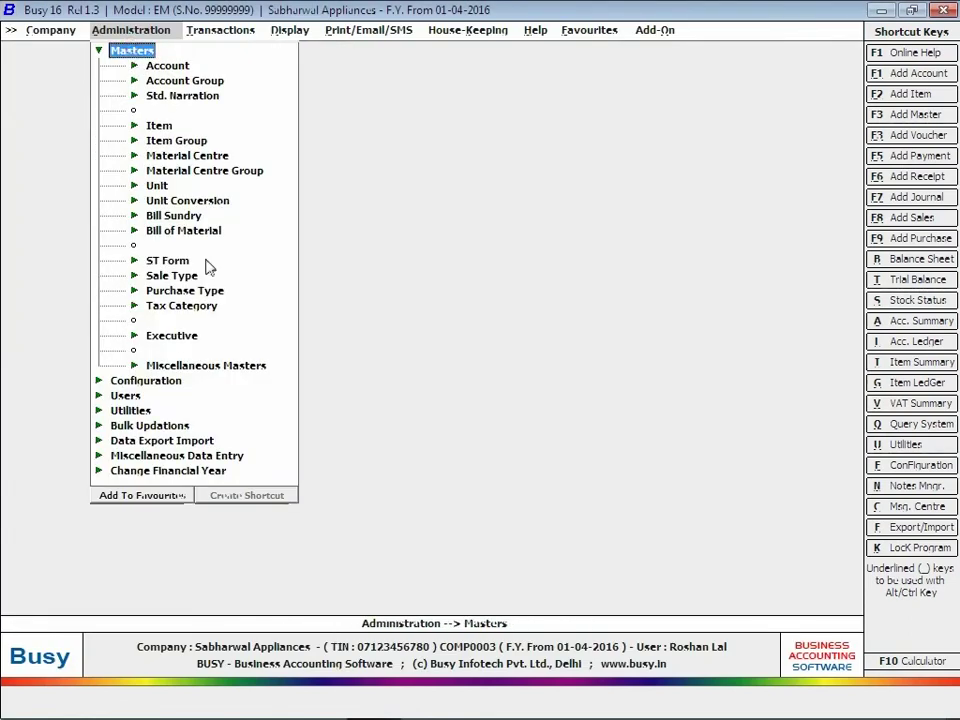
pyautogui.click(172, 337)
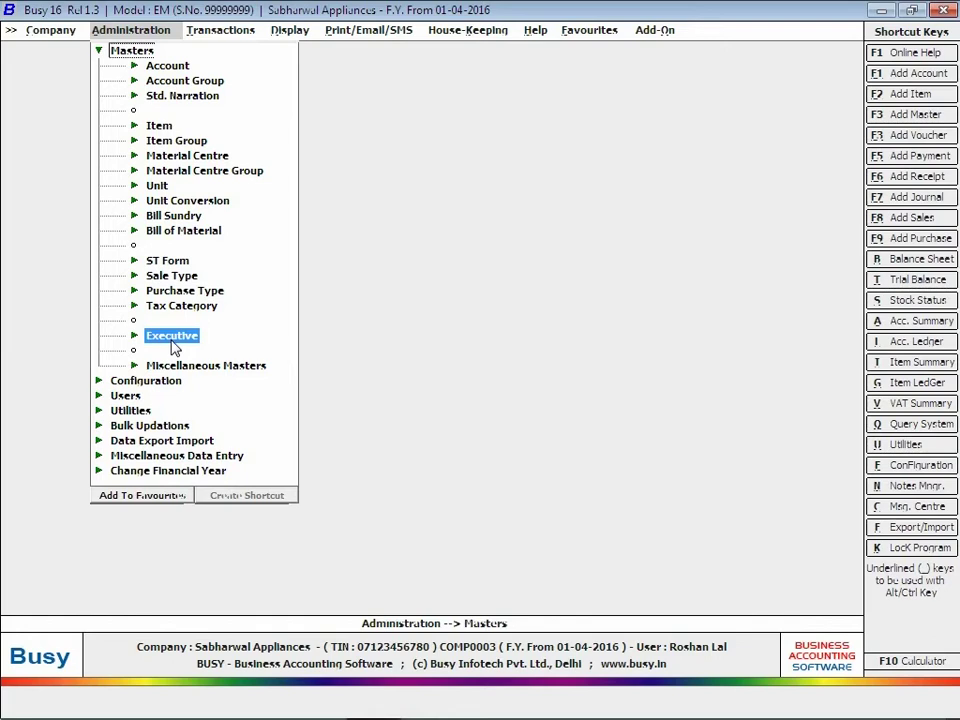
pyautogui.click(172, 340)
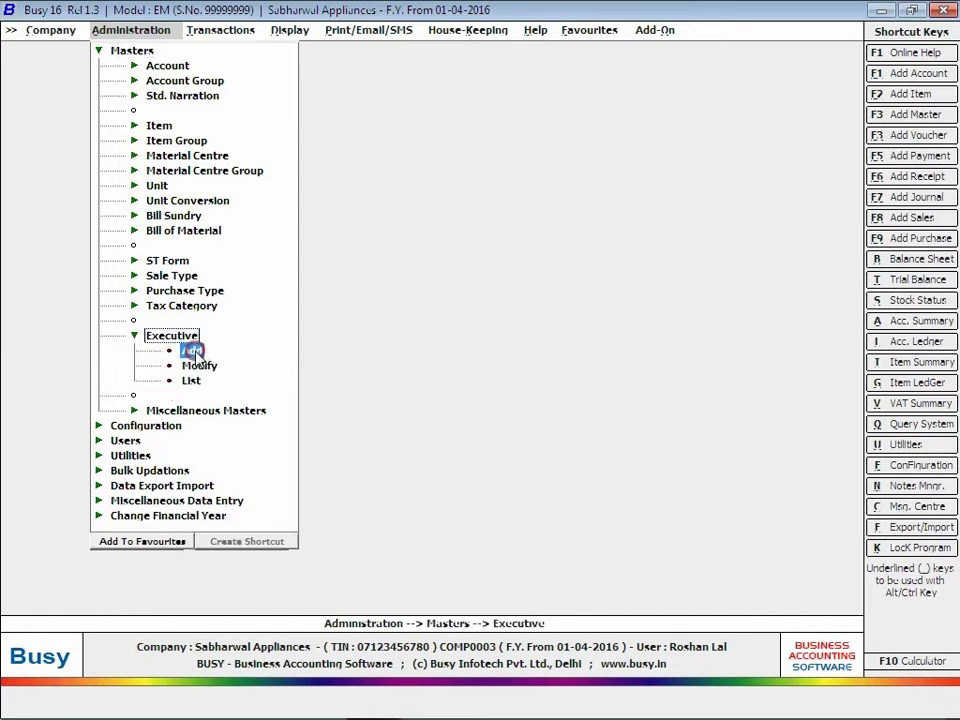
pyautogui.click(192, 352)
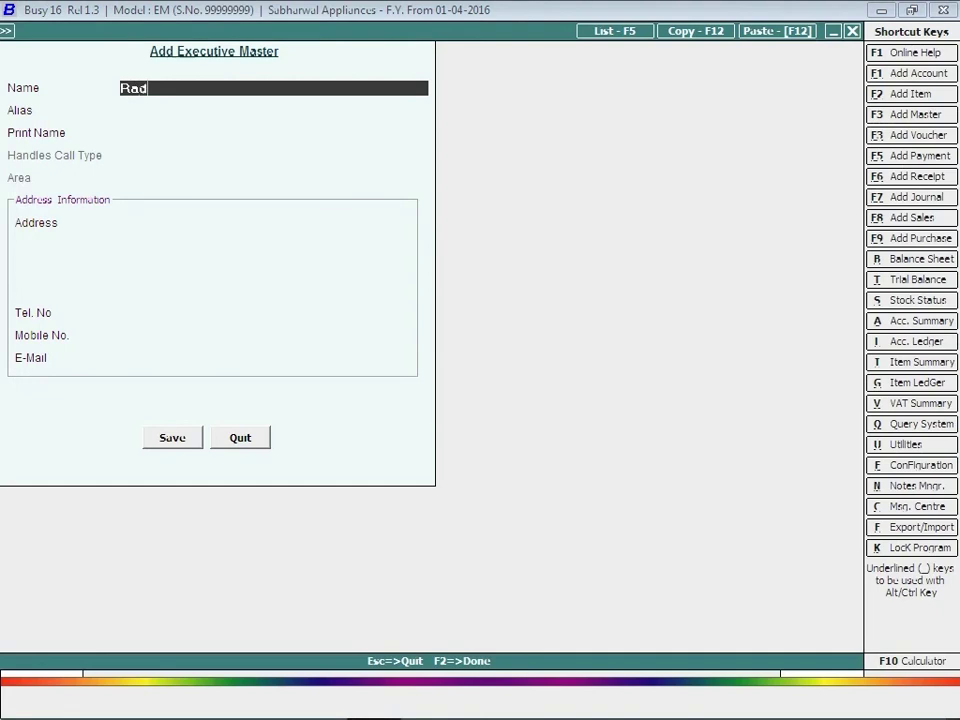
pyautogui.press('Return')
pyautogui.press('Return')
pyautogui.press('Return')
pyautogui.press('Return')
pyautogui.press('Return')
pyautogui.press('Return')
pyautogui.press('Return')
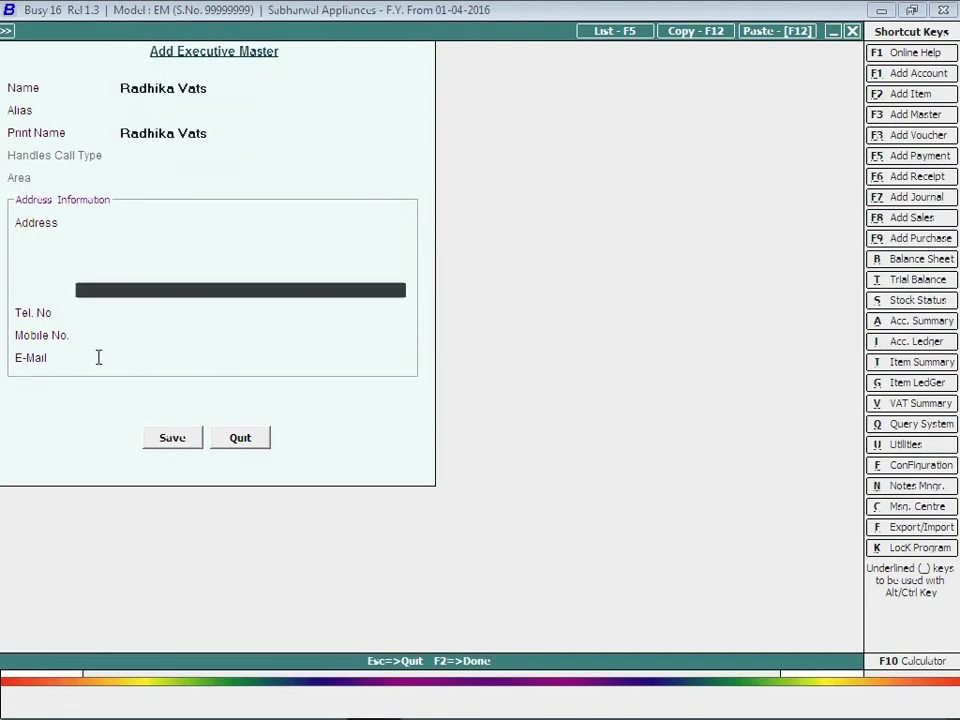
pyautogui.press('Return')
pyautogui.press('Return')
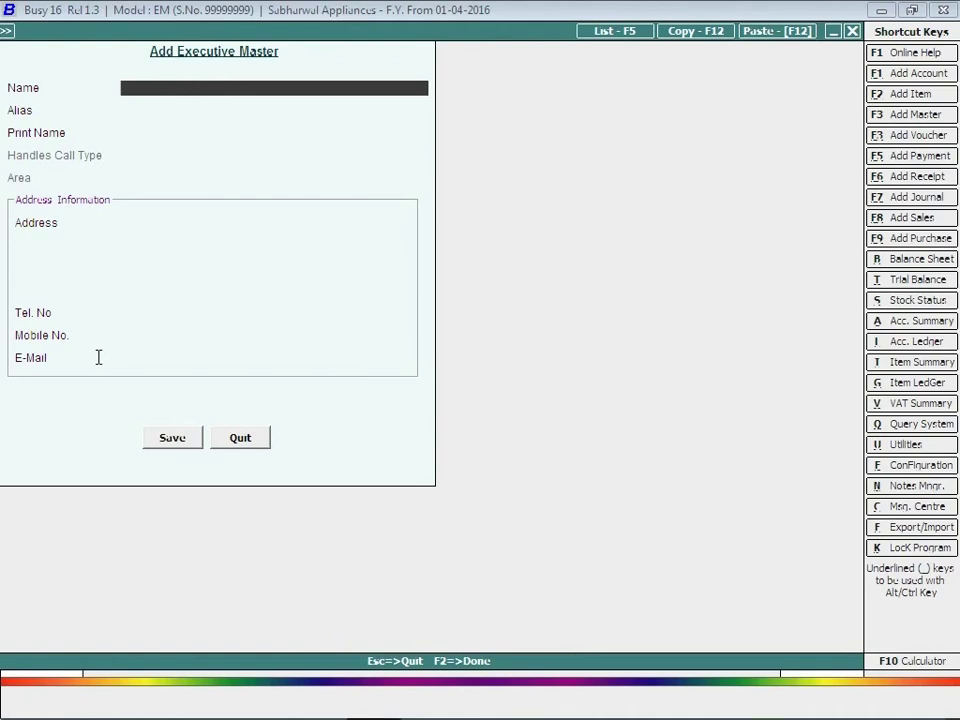
pyautogui.press('Escape')
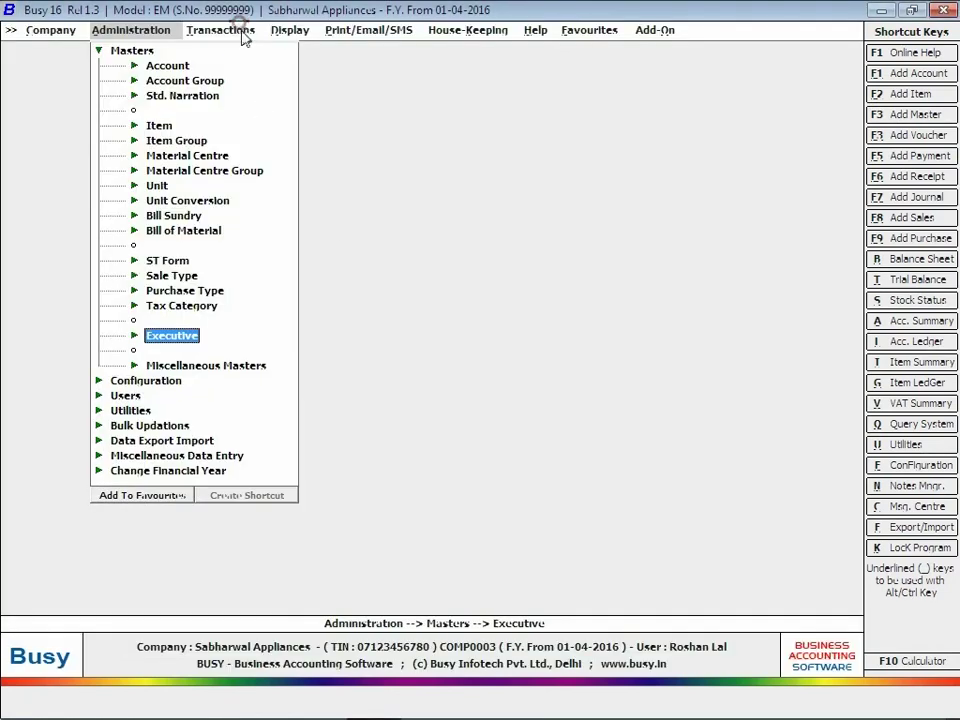
# Start a Main-series purchase indent with the default date, Accounts Deptt. and the executive.
pyautogui.click(222, 30)
pyautogui.click(248, 50)
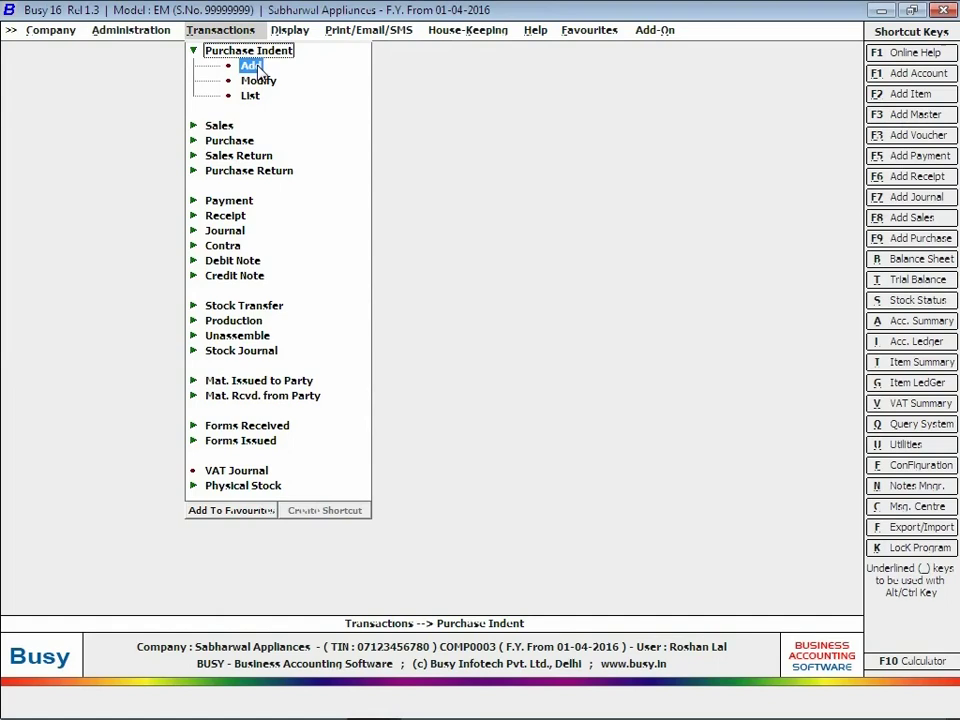
pyautogui.click(251, 66)
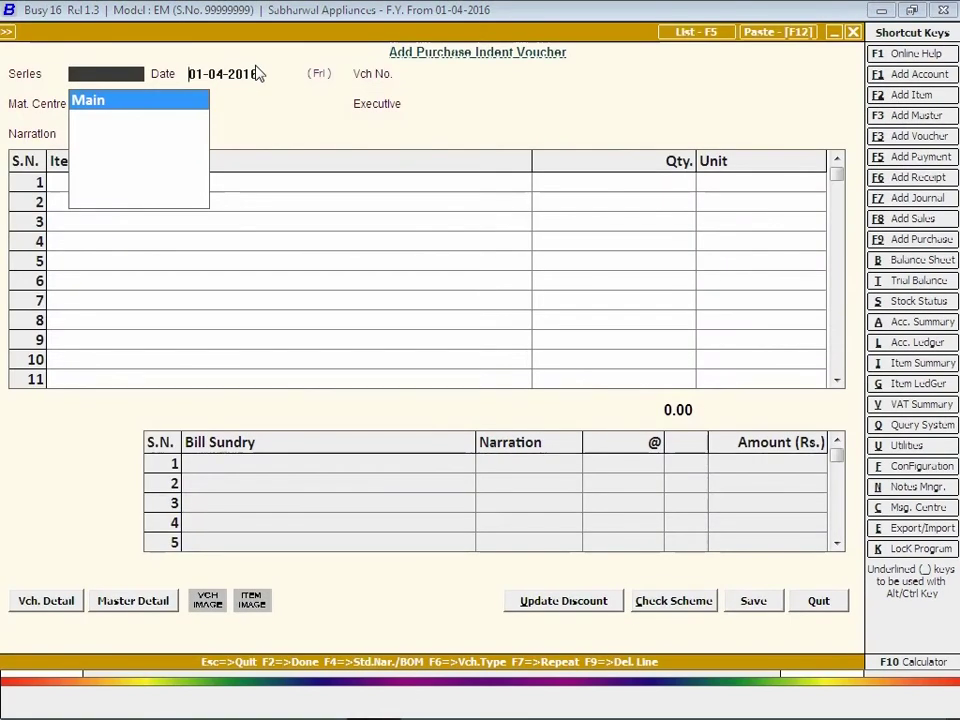
pyautogui.press('Return')
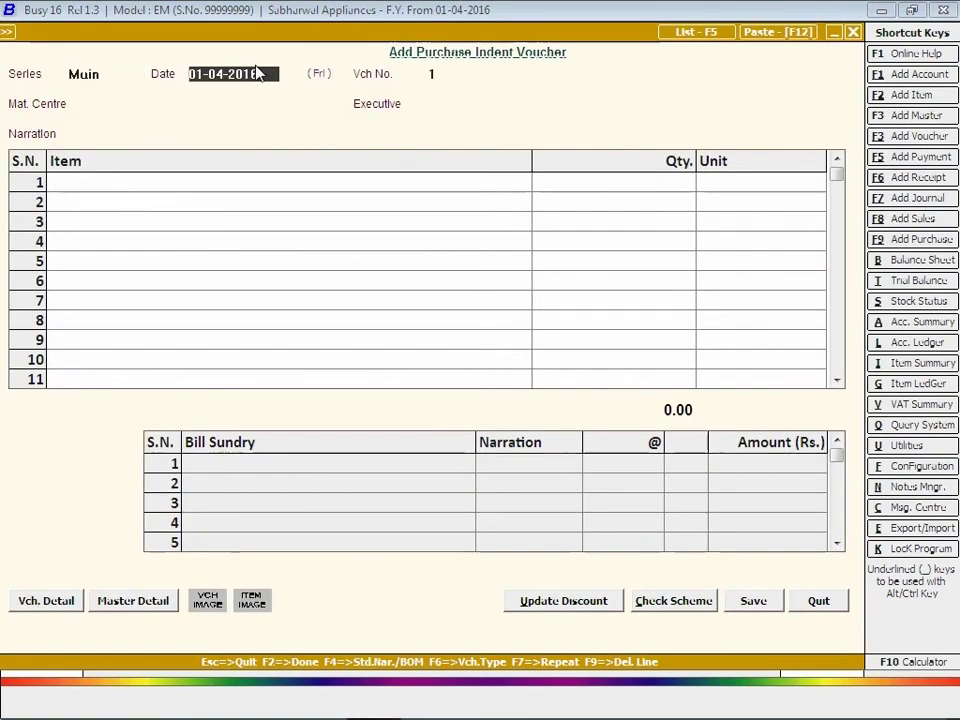
pyautogui.press('Return')
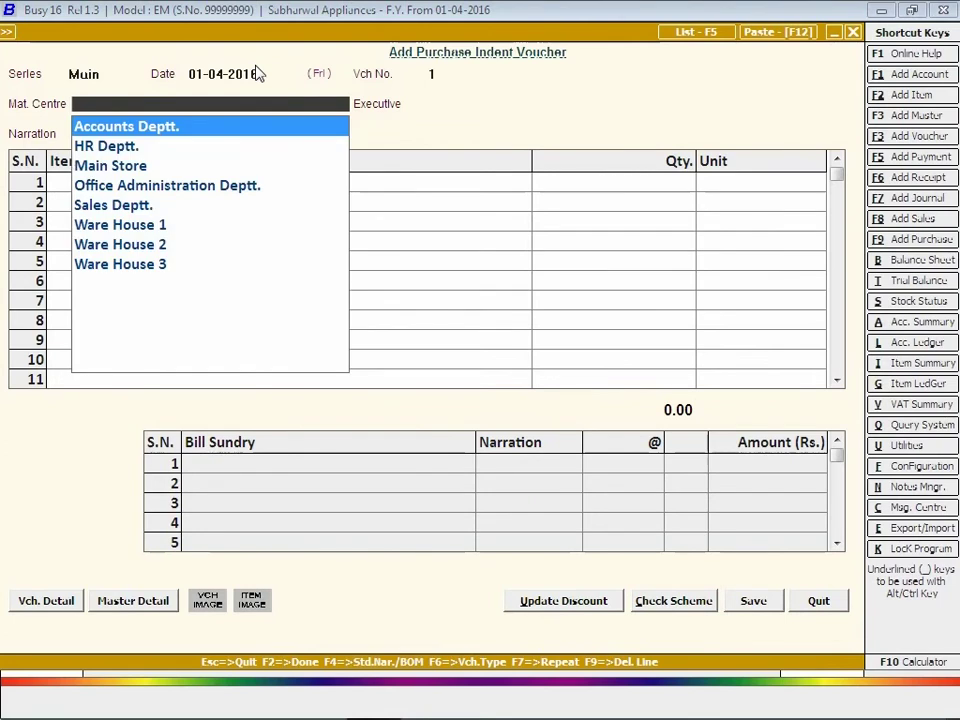
pyautogui.press('Return')
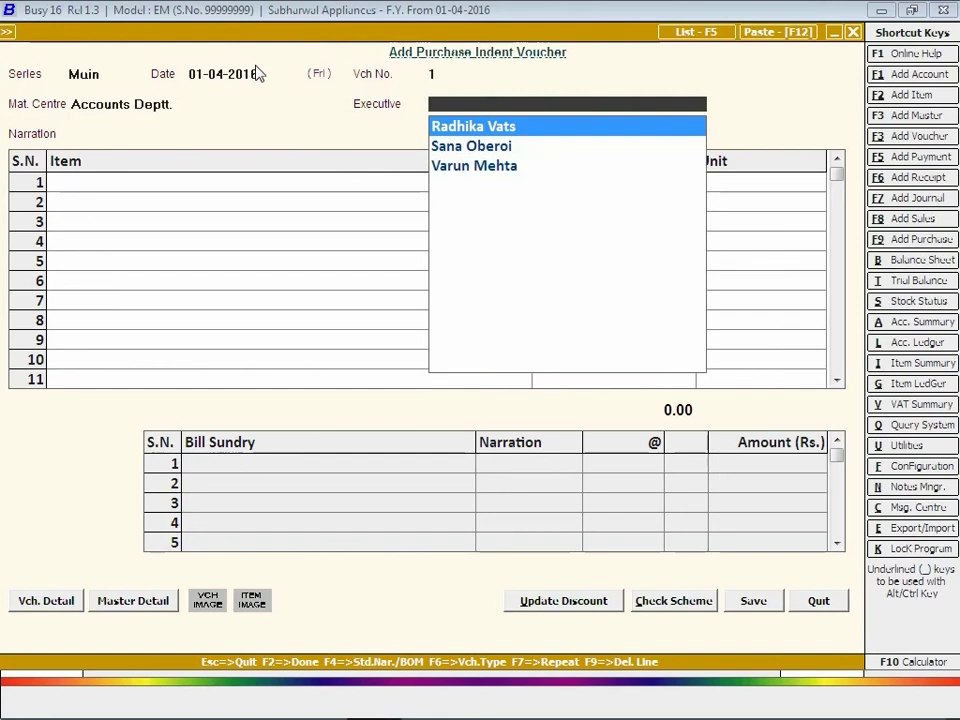
pyautogui.press('Return')
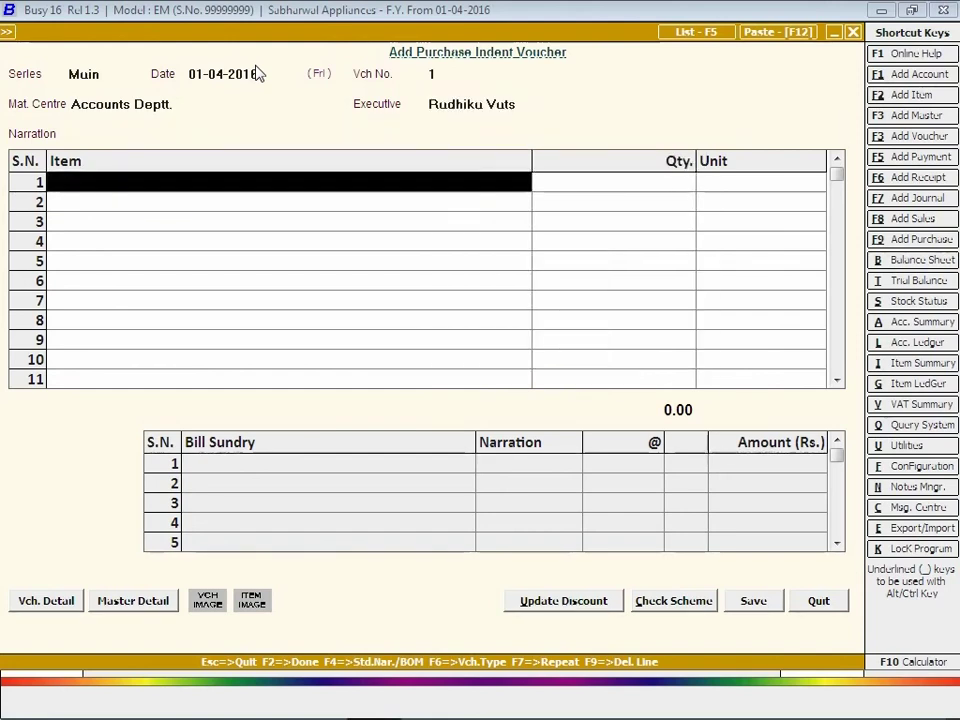
# Enter 10 Office Registers and 2 Toner, then save purchase indent 1.
pyautogui.write('o')
pyautogui.press('Return')
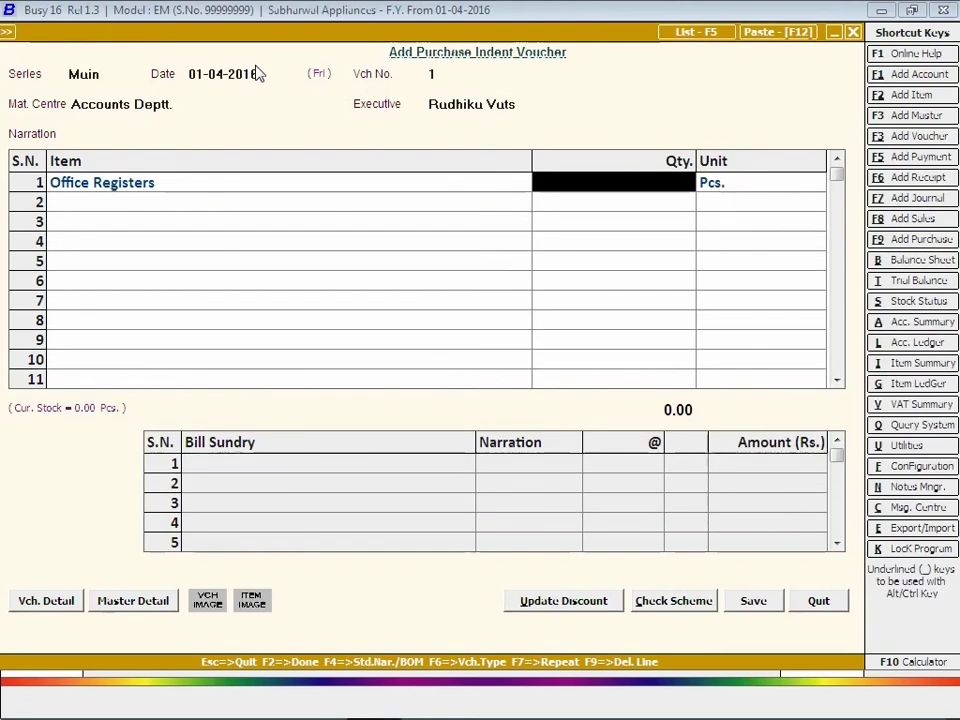
pyautogui.write('10')
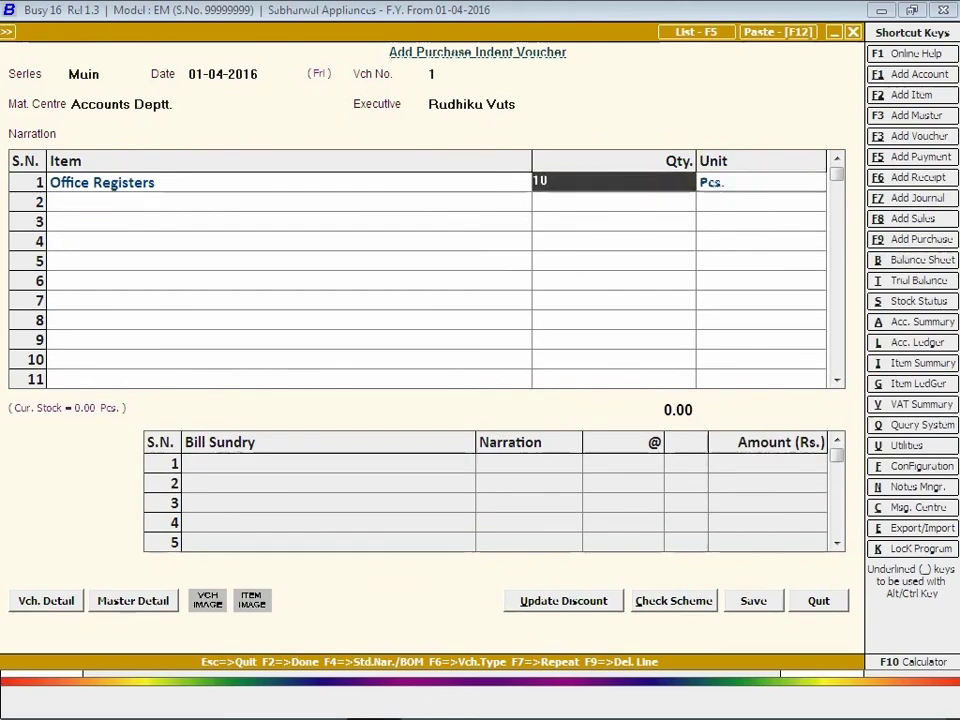
pyautogui.press('Return')
pyautogui.press('Return')
pyautogui.press('Down')
pyautogui.press('Down')
pyautogui.press('Down')
pyautogui.press('Down')
pyautogui.press('Return')
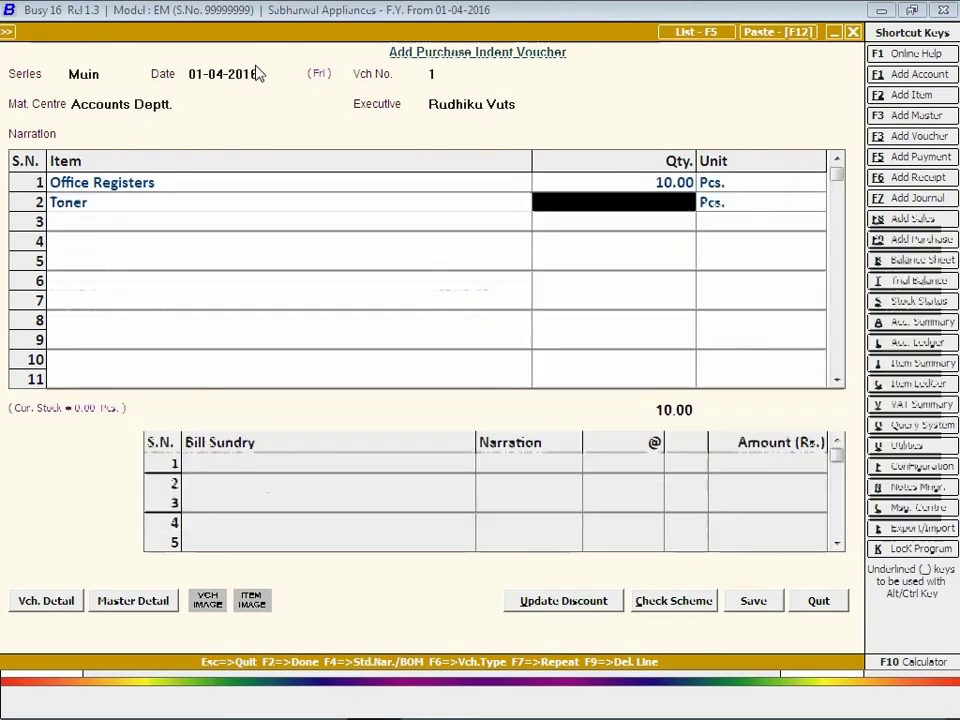
pyautogui.write('2')
pyautogui.press('Return')
pyautogui.press('F2')
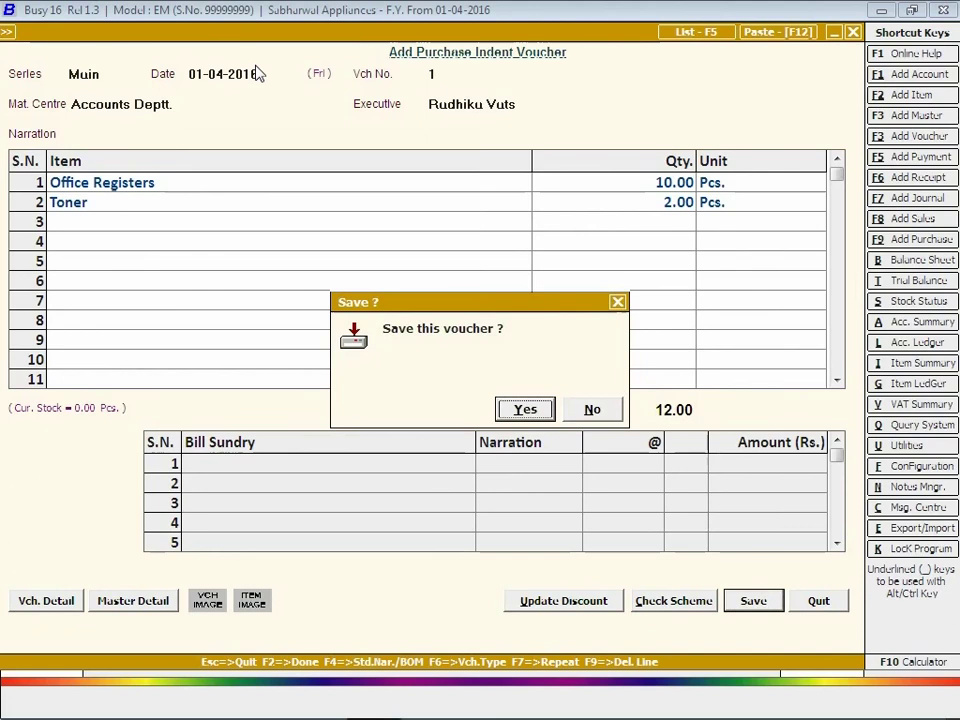
pyautogui.press('Return')
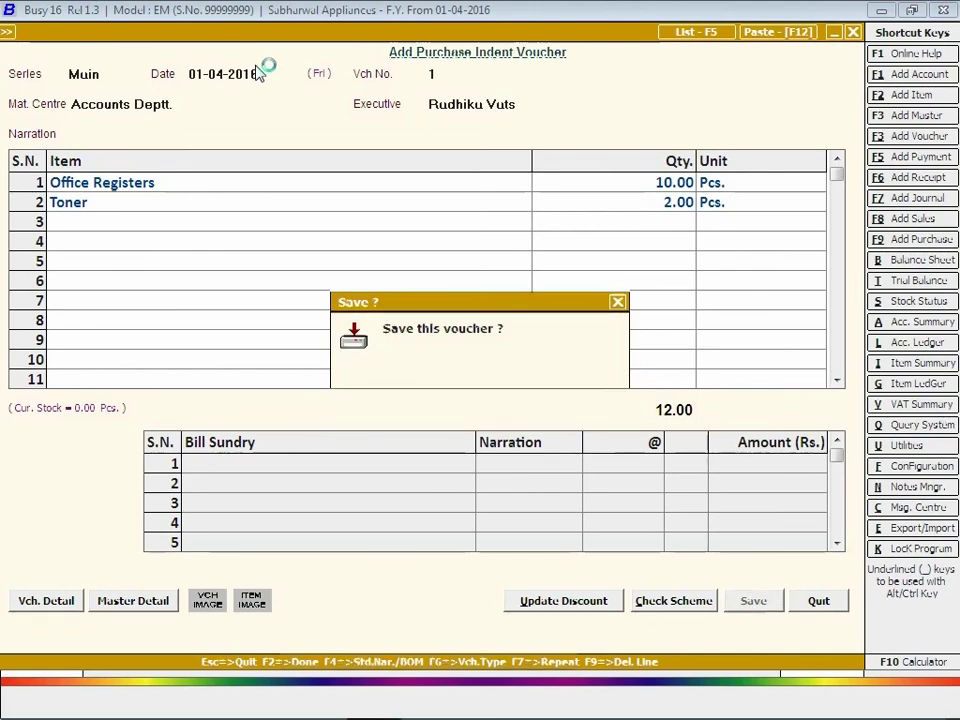
# Begin indent 2 in the Main series with Ware House 1 as material centre.
pyautogui.press('Return')
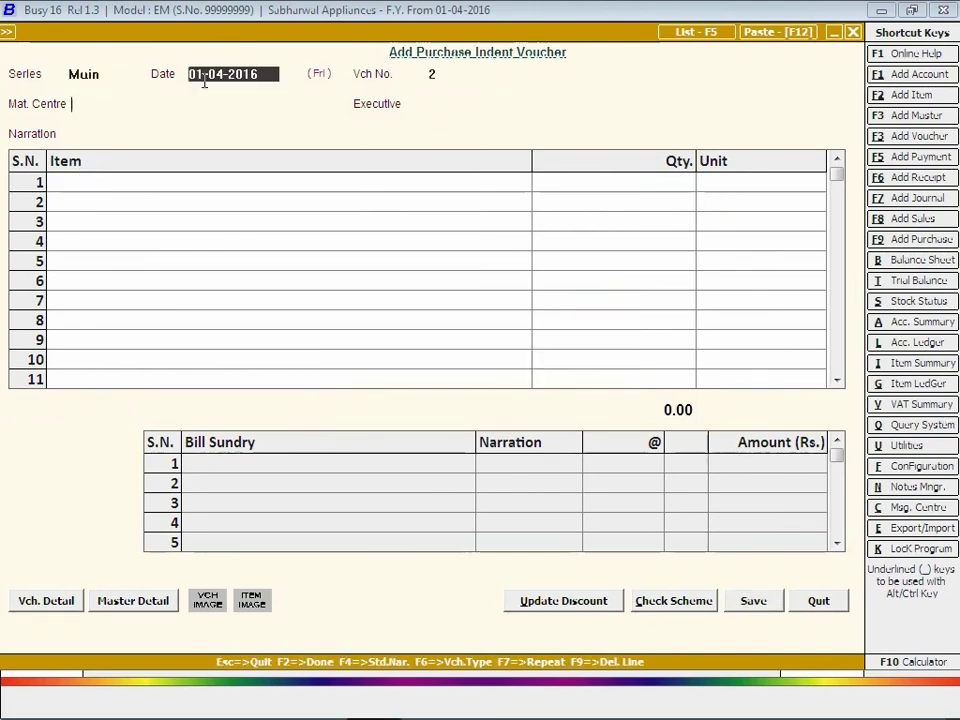
pyautogui.press('Return')
pyautogui.press('Down')
pyautogui.press('Down')
pyautogui.press('Down')
pyautogui.press('Return')
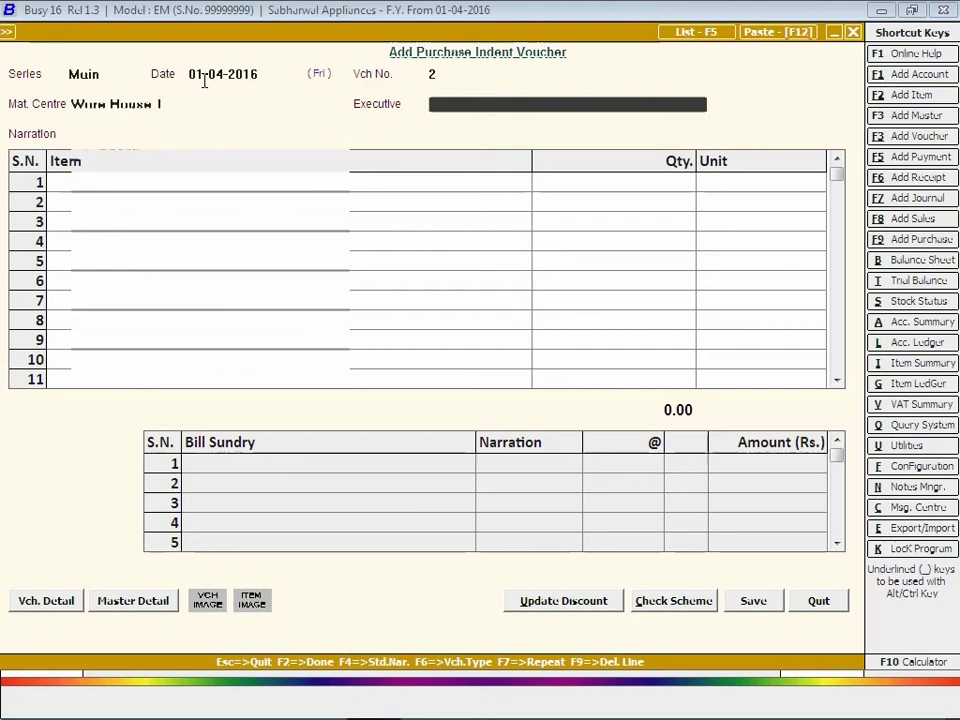
pyautogui.press('Down')
pyautogui.press('Down')
# Add 5 Steel Cutters and 5 Utensil Molds as indent 2's items.
pyautogui.press('Return')
pyautogui.press('Return')
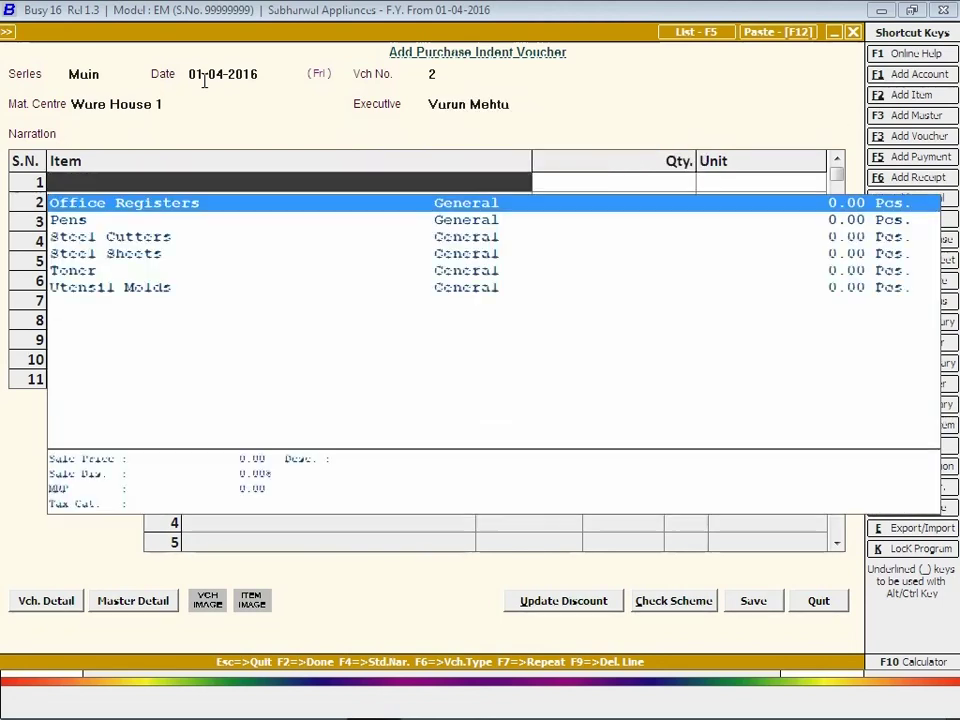
pyautogui.write('ste')
pyautogui.press('Return')
pyautogui.write('5')
pyautogui.press('Return')
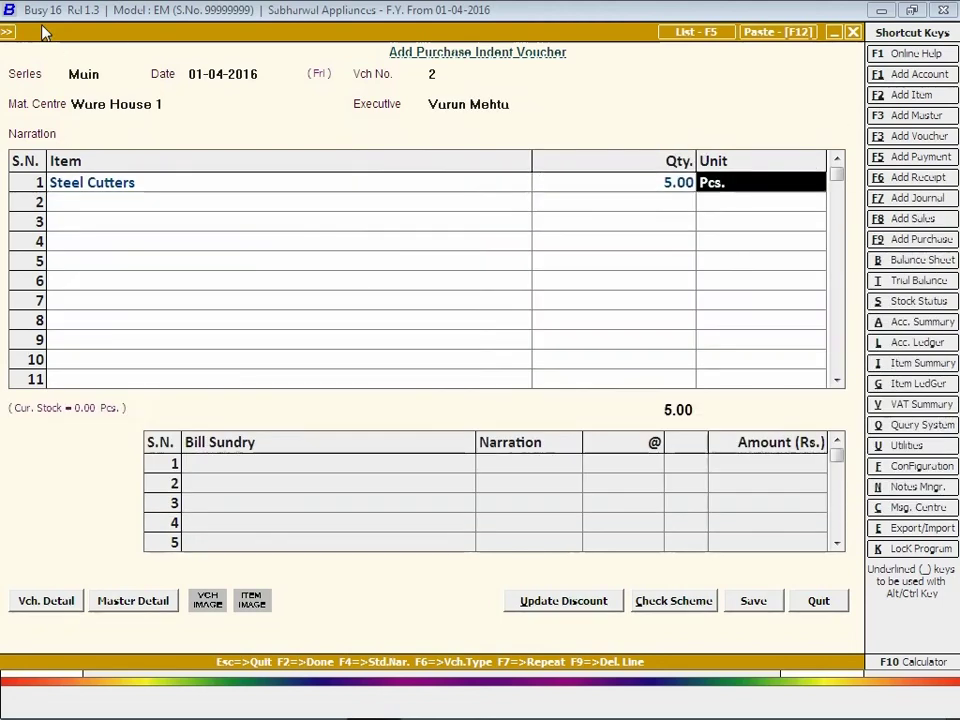
pyautogui.press('Return')
pyautogui.press('Down')
pyautogui.press('Down')
pyautogui.press('Down')
pyautogui.press('Return')
pyautogui.write('5')
pyautogui.press('Return')
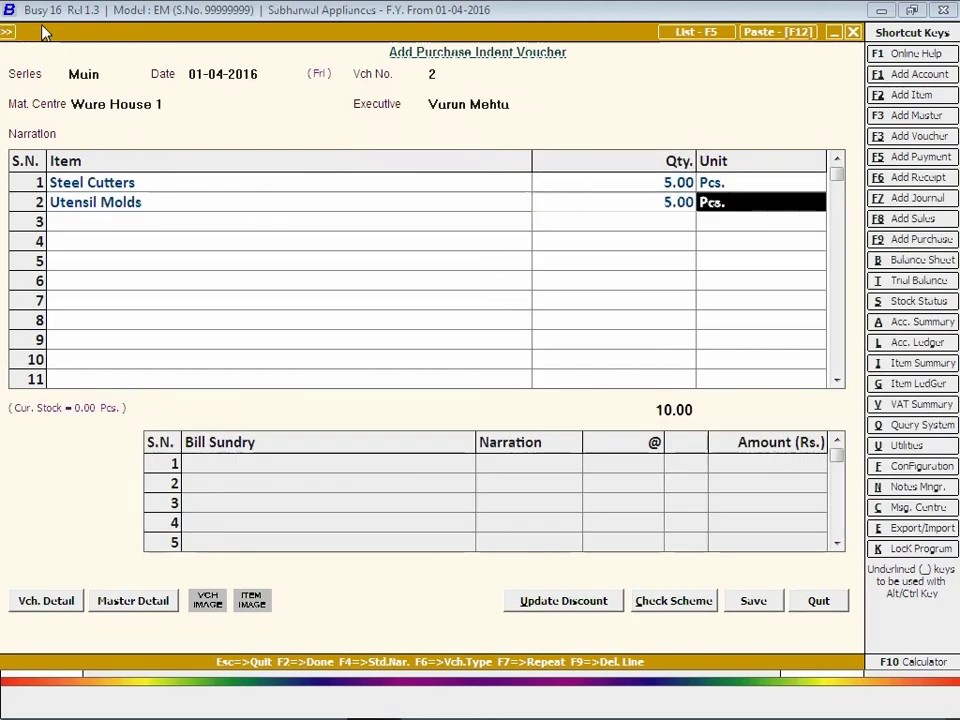
pyautogui.press('Return')
pyautogui.press('Return')
pyautogui.press('Return')
pyautogui.press('Return')
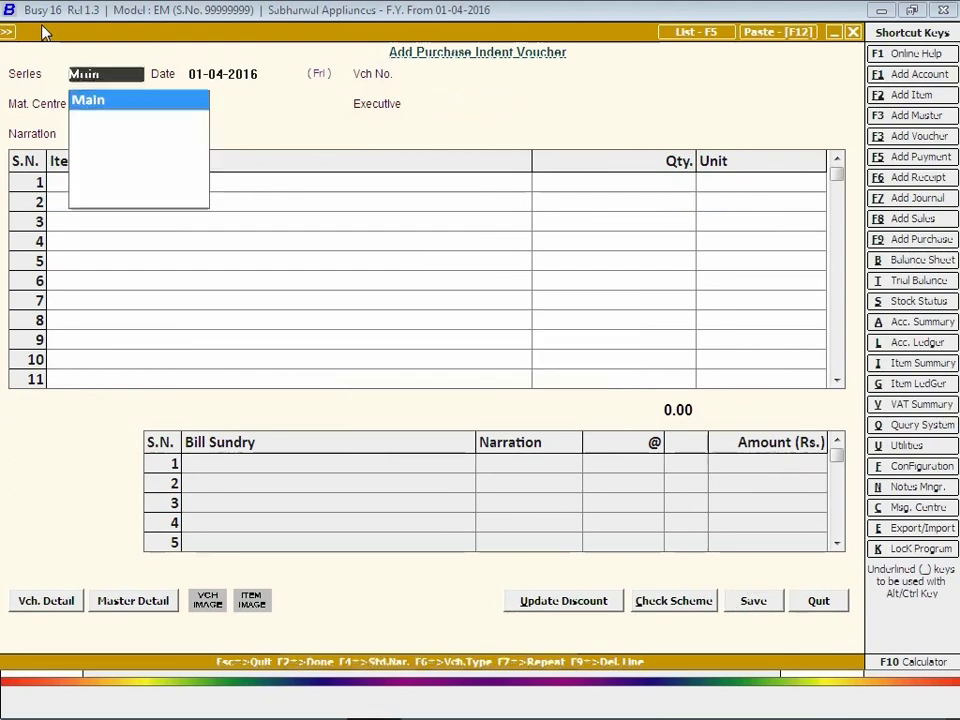
# Create a Main-series stock transfer dated 02-04-2016 from Office Administration Deptt. to Accounts Deptt.
pyautogui.press('Escape')
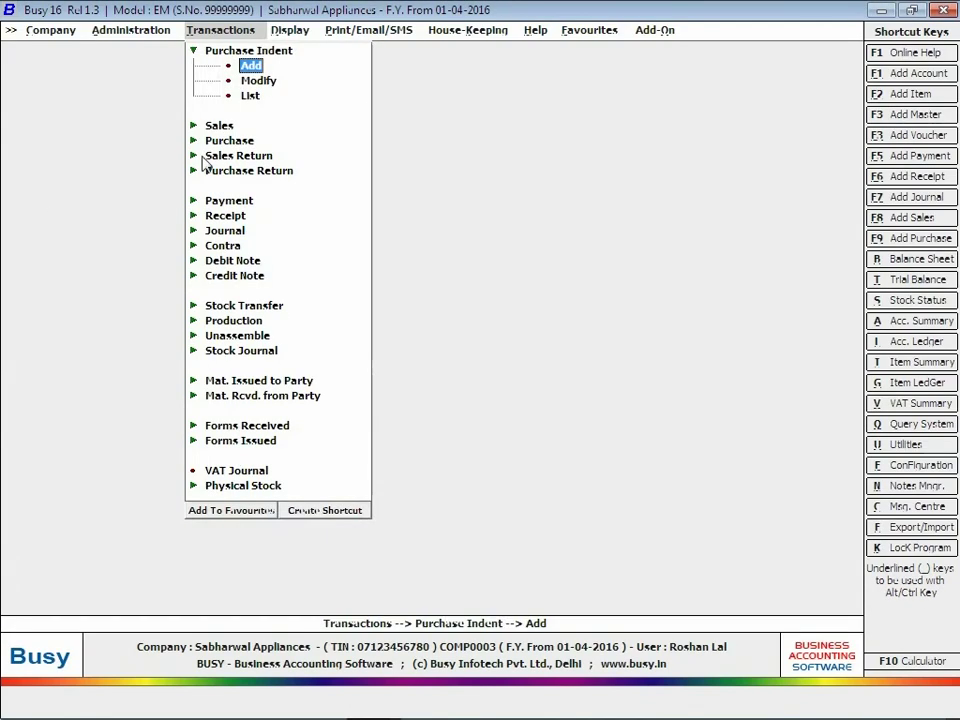
pyautogui.press('Escape')
pyautogui.click(240, 260)
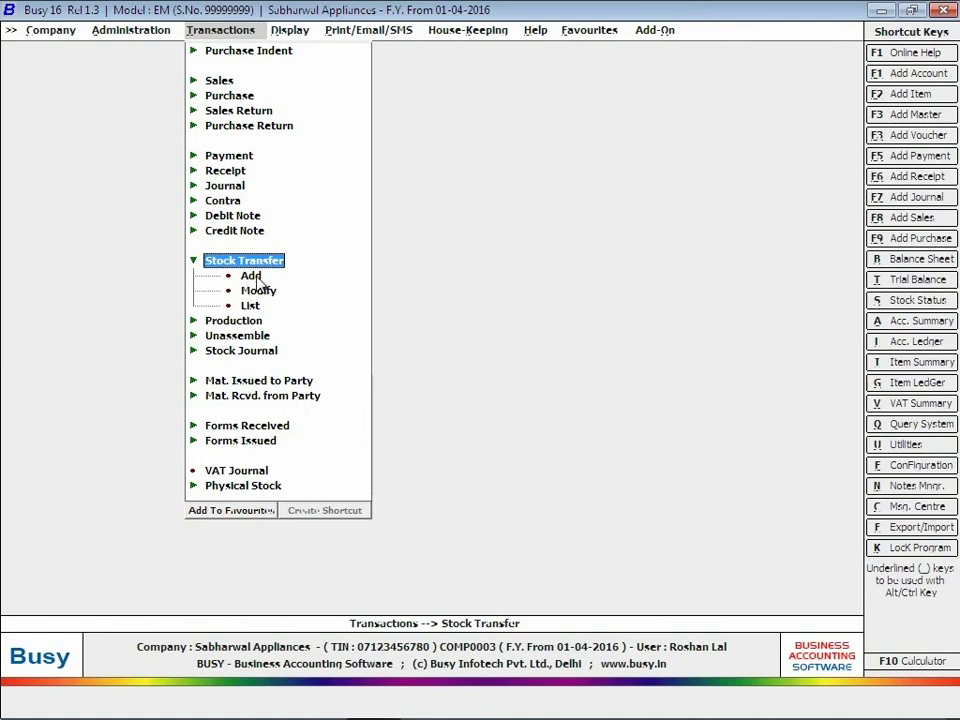
pyautogui.click(252, 276)
pyautogui.click(252, 276)
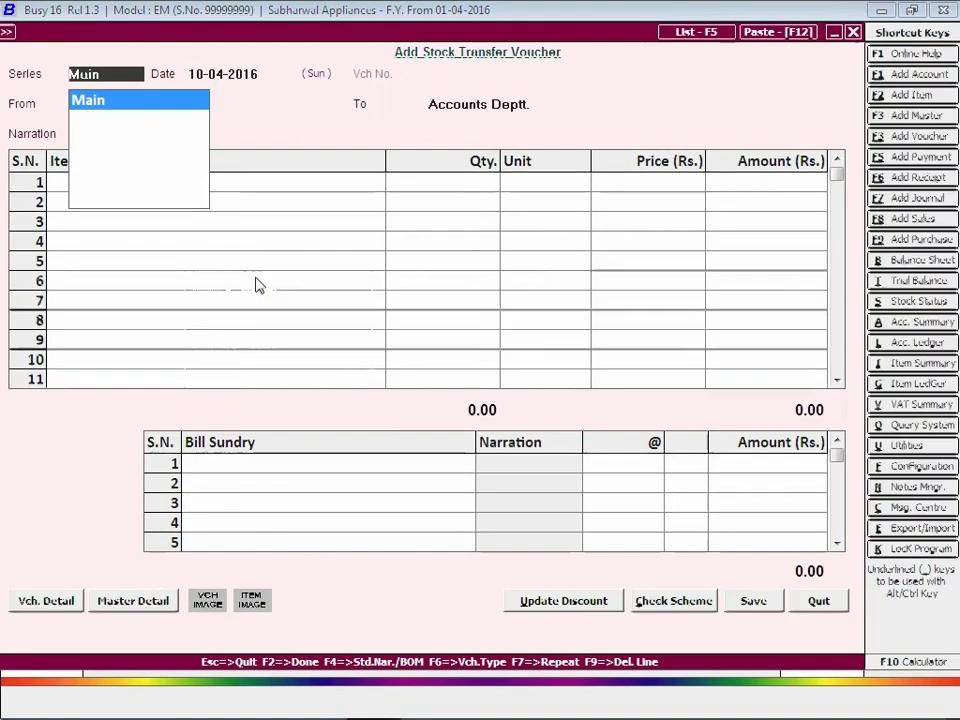
pyautogui.press('Return')
pyautogui.write('2-')
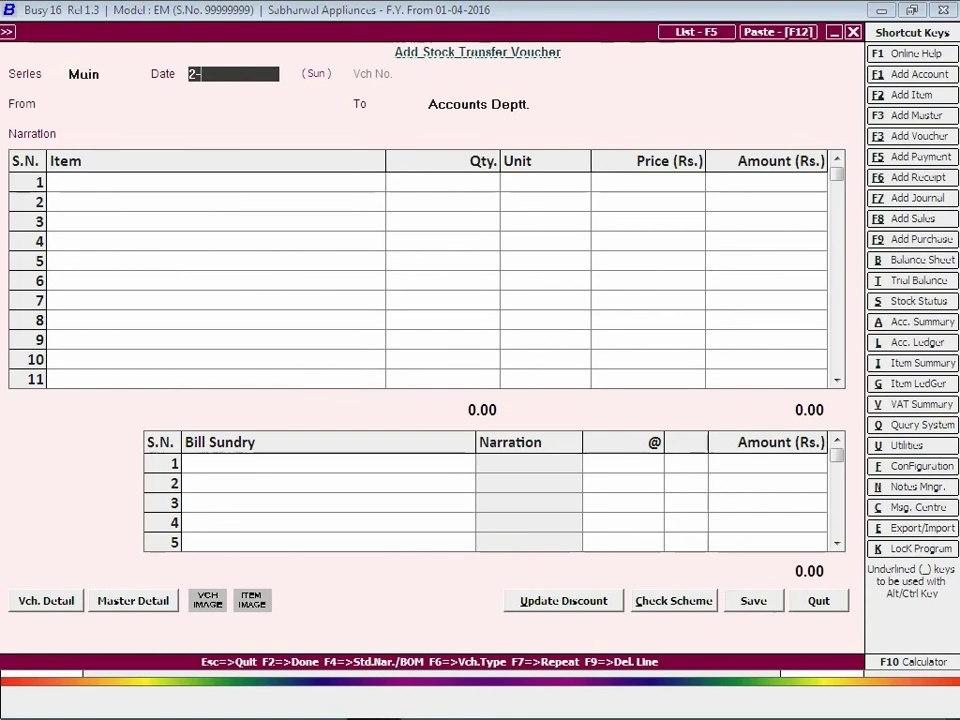
pyautogui.press('Return')
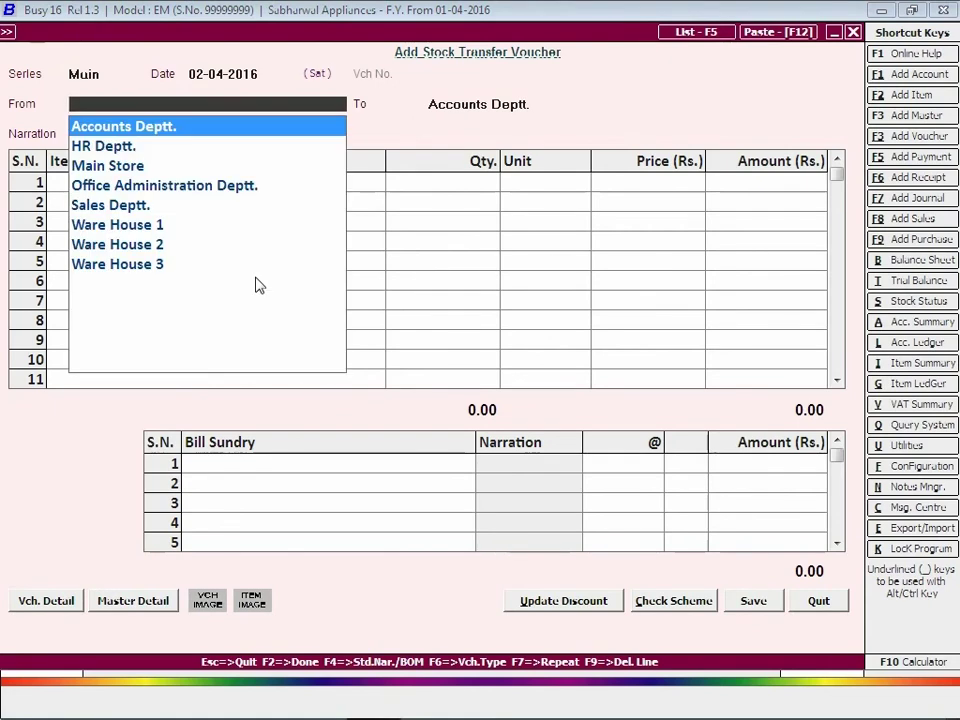
pyautogui.press('Down')
pyautogui.press('Down')
pyautogui.press('Down')
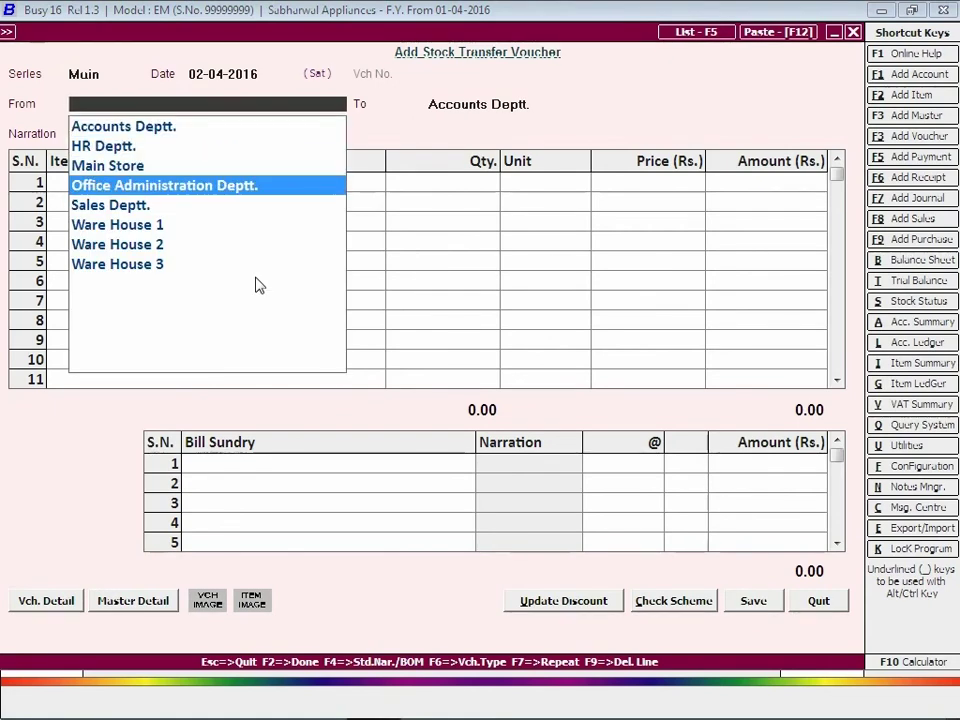
pyautogui.press('Return')
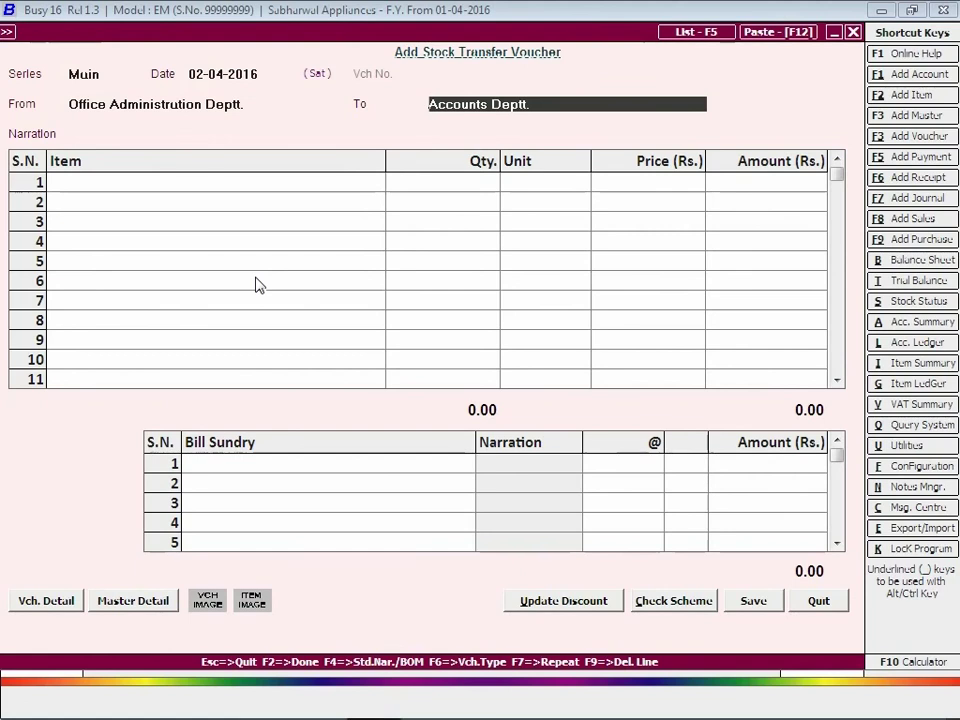
pyautogui.press('Return')
pyautogui.press('Return')
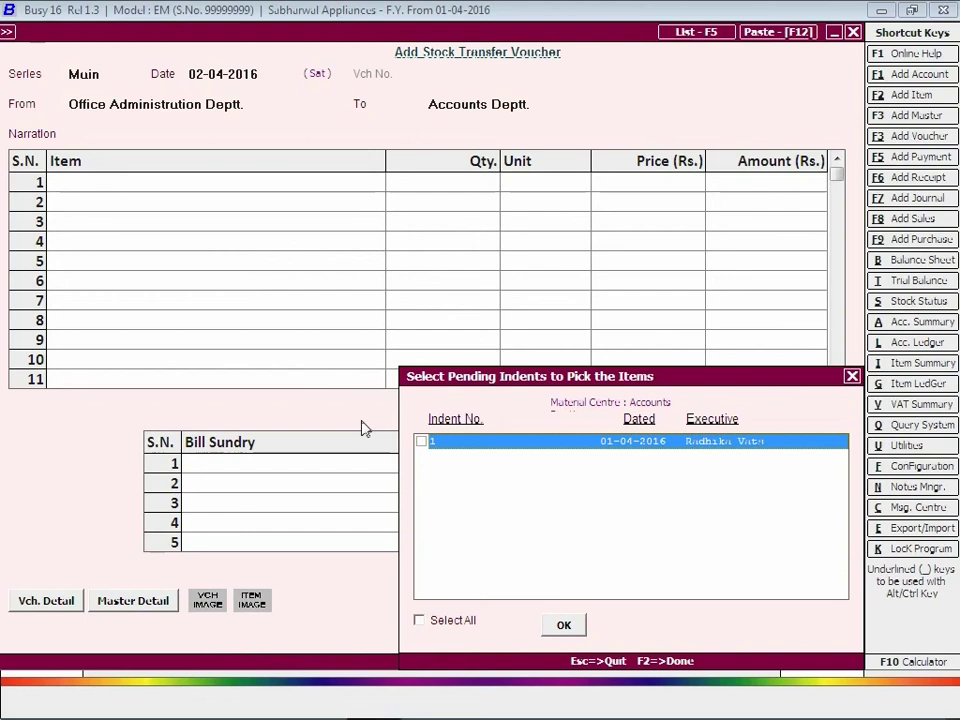
# Pull indent 1's 10 Office Registers and 2 Toner into the transfer, save it, and close.
pyautogui.click(421, 441)
pyautogui.click(566, 627)
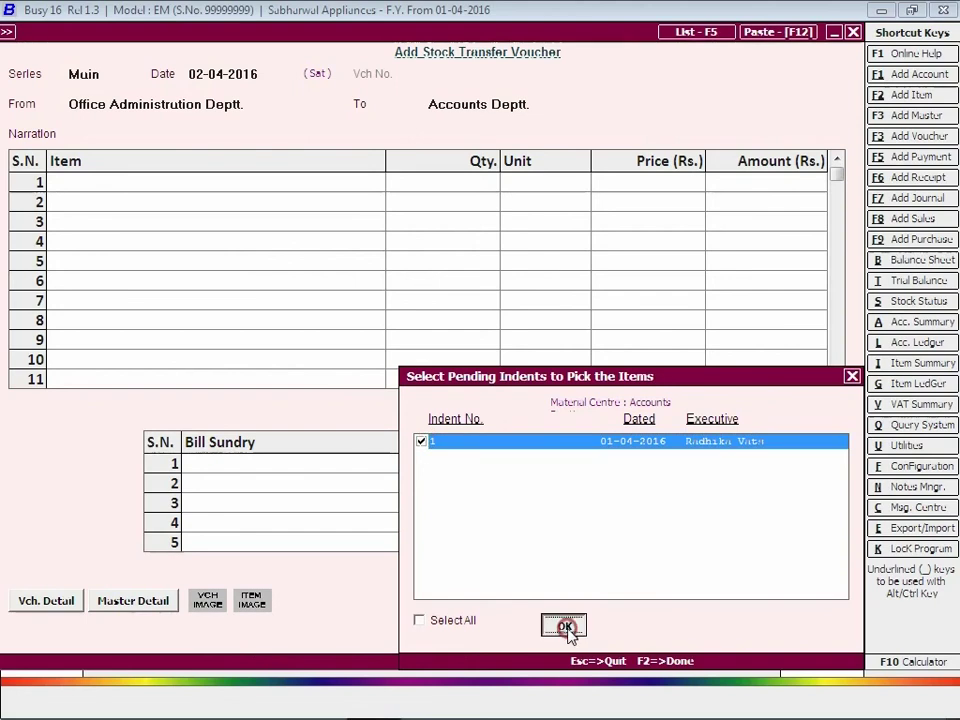
pyautogui.click(566, 627)
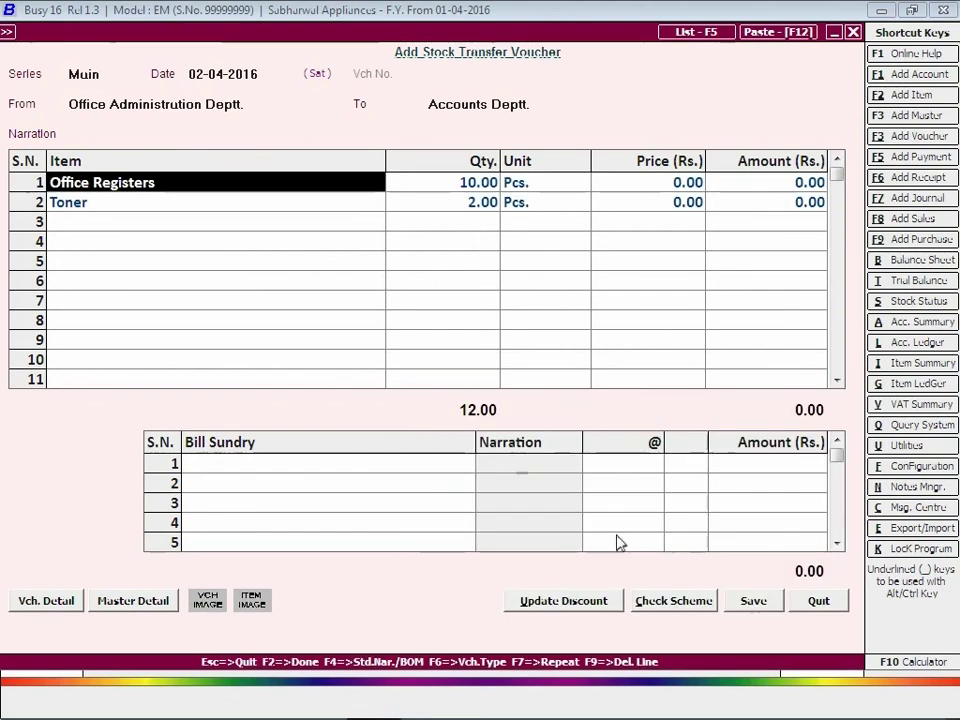
pyautogui.click(754, 601)
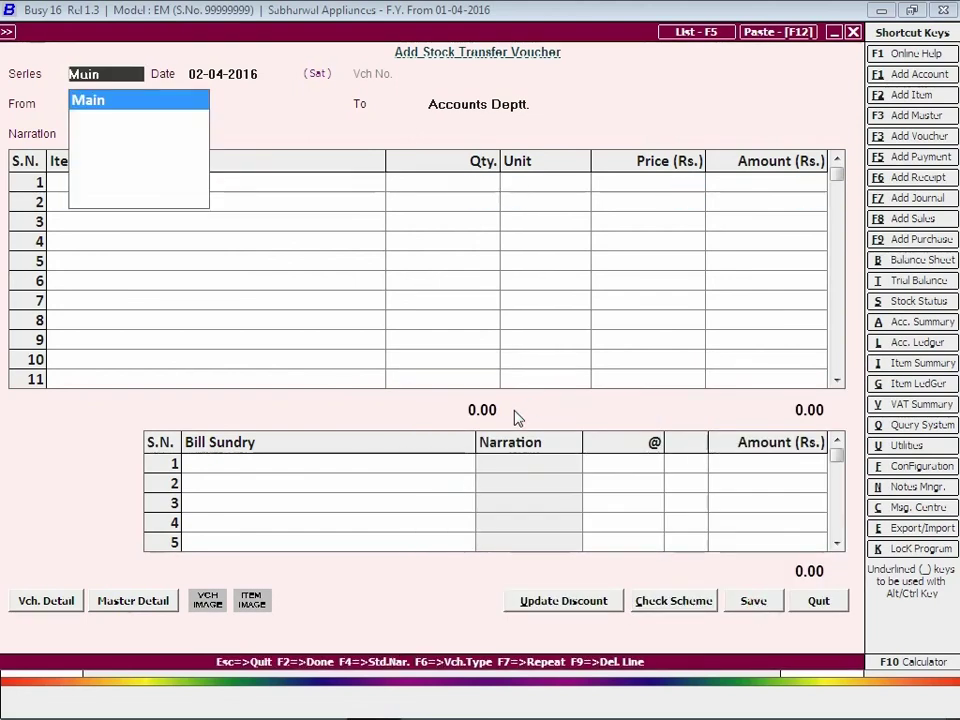
pyautogui.press('Escape')
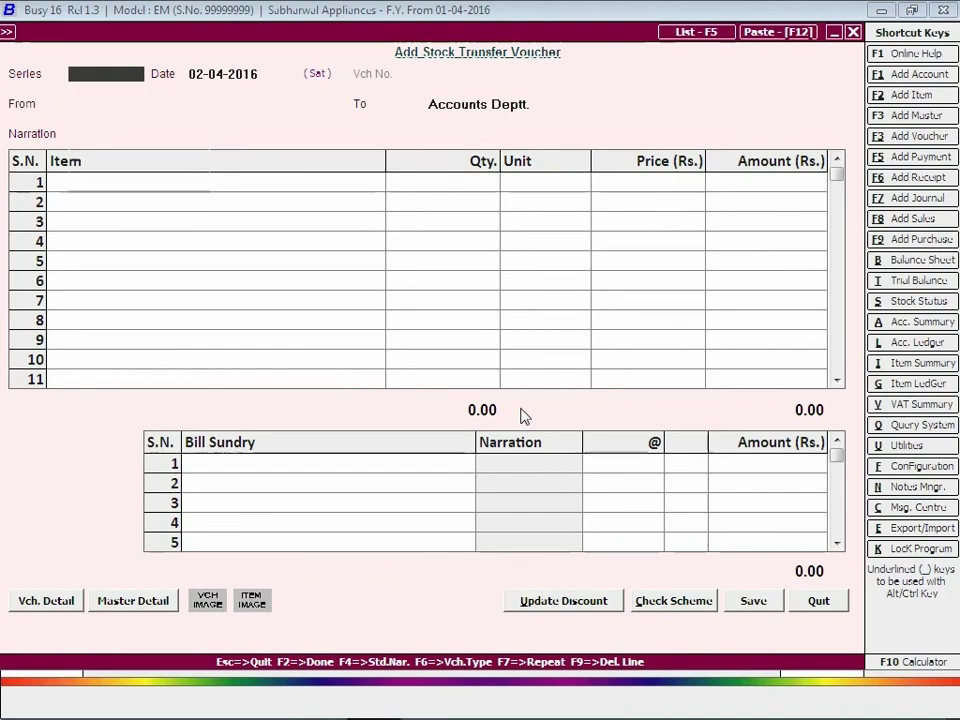
pyautogui.press('Escape')
pyautogui.press('Escape')
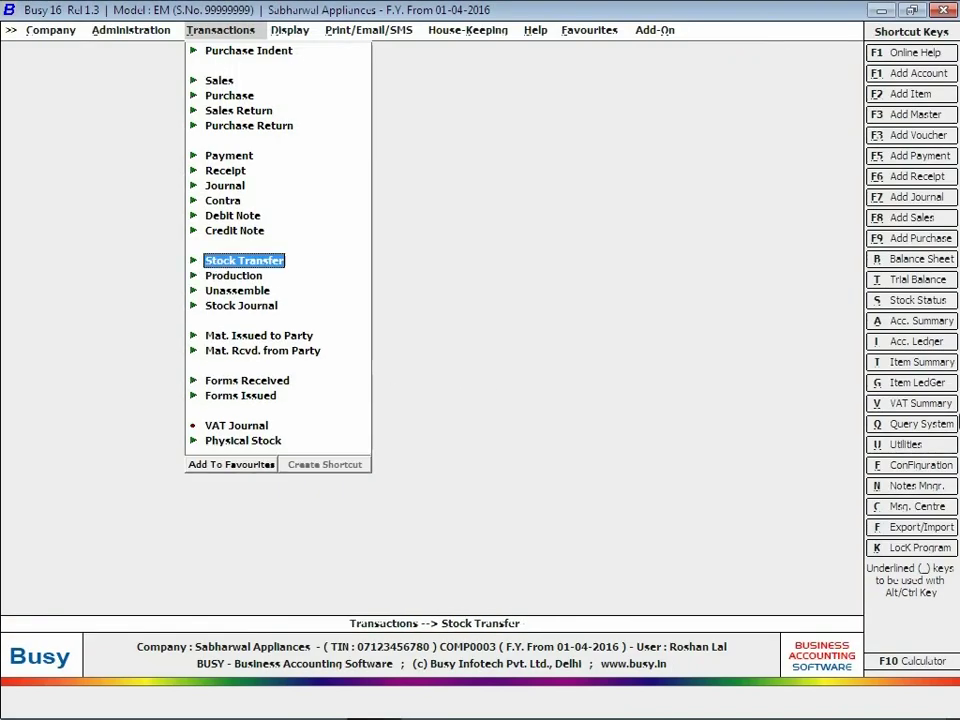
# Start a purchase voucher dated 12-04-2016 for Mittal Industries at Ware House 1.
pyautogui.click(232, 96)
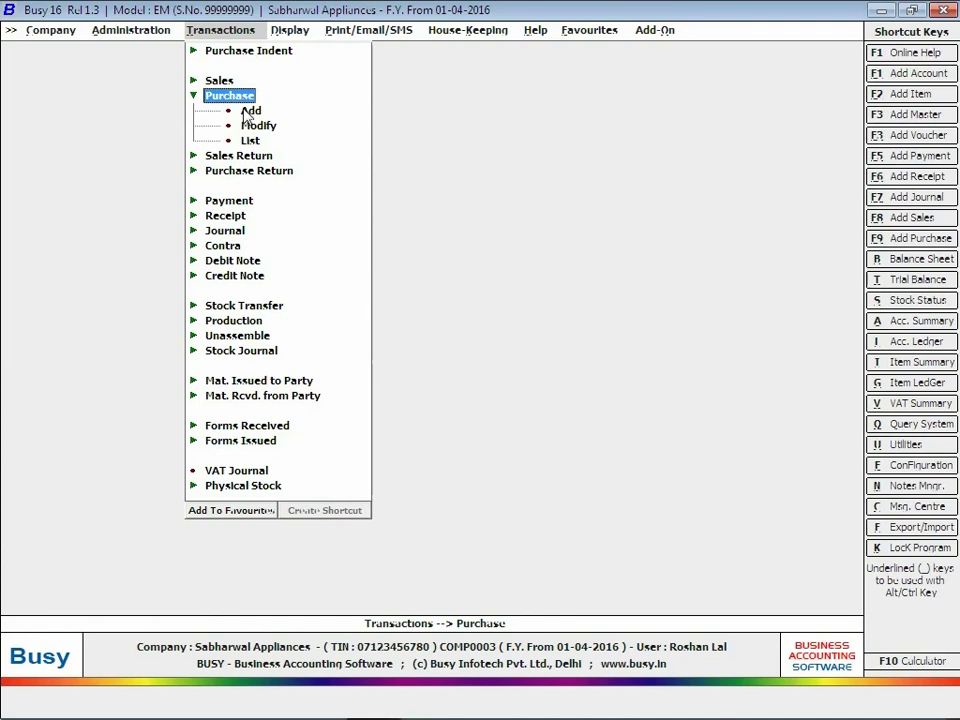
pyautogui.doubleClick(249, 111)
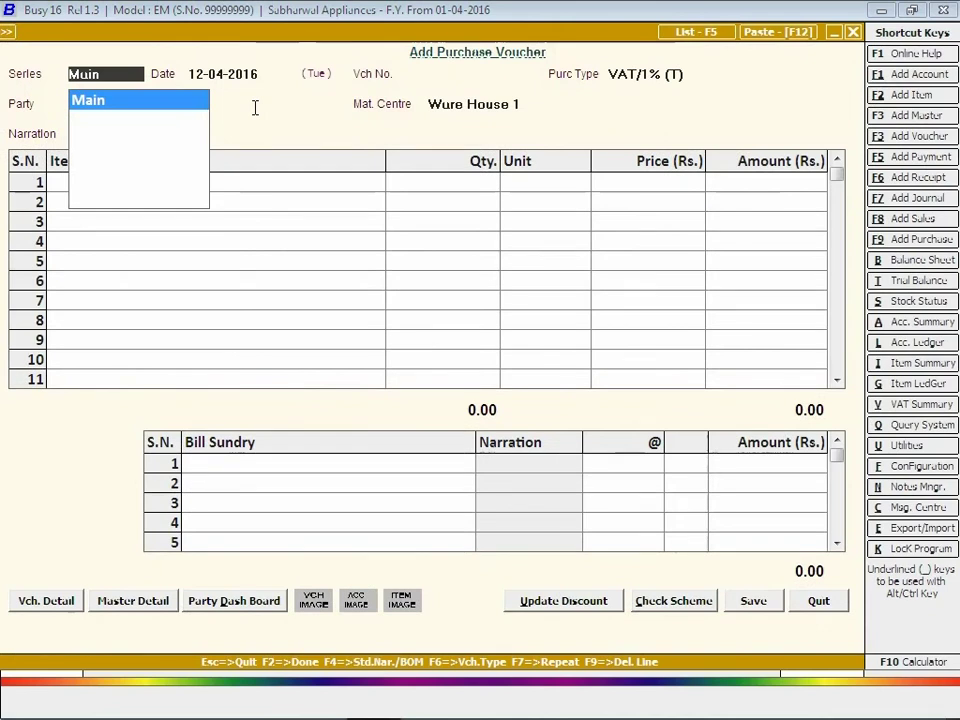
pyautogui.press('Return')
pyautogui.press('Return')
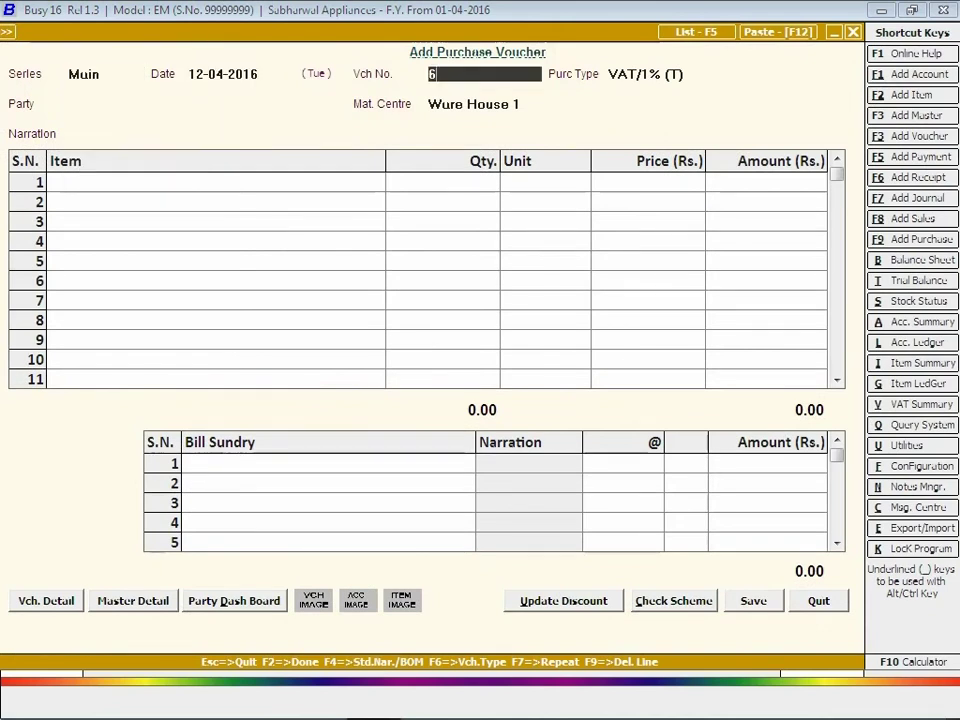
pyautogui.press('Return')
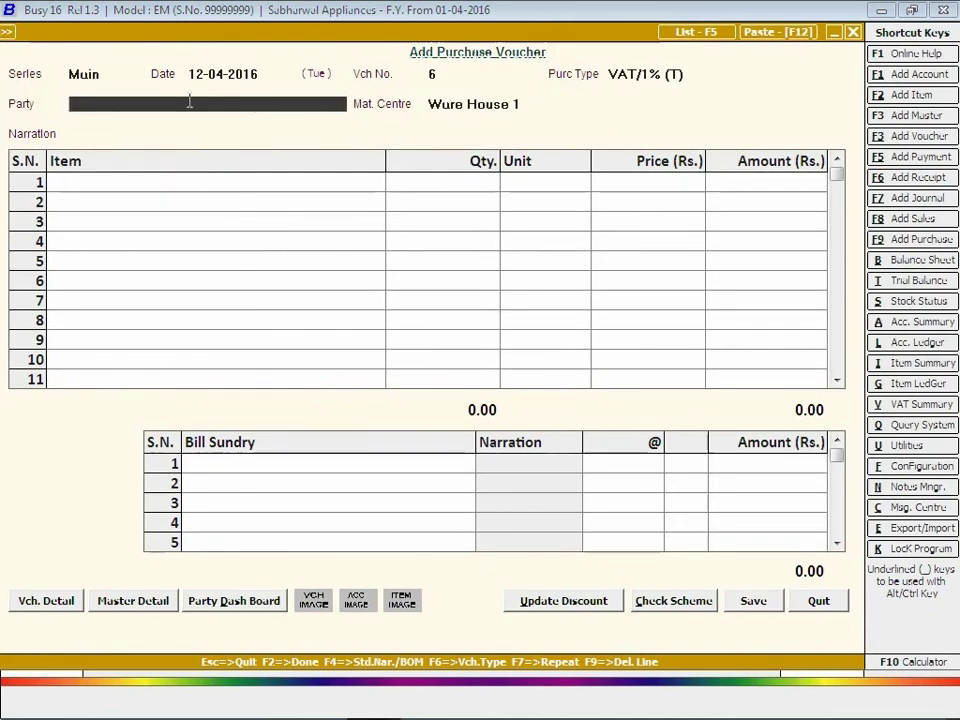
pyautogui.write('mi')
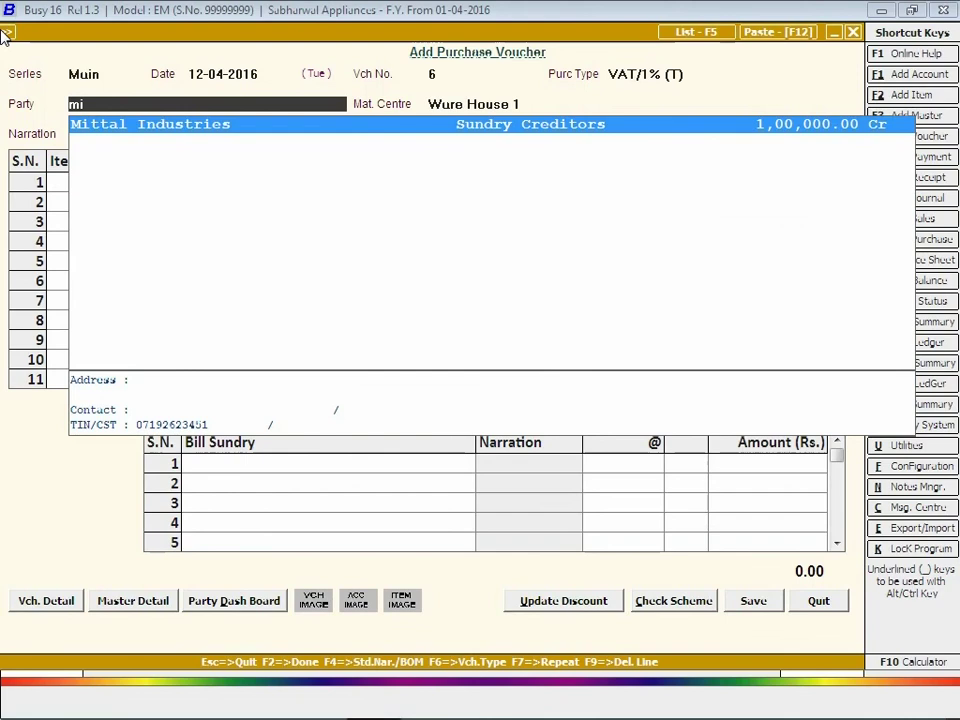
pyautogui.press('Return')
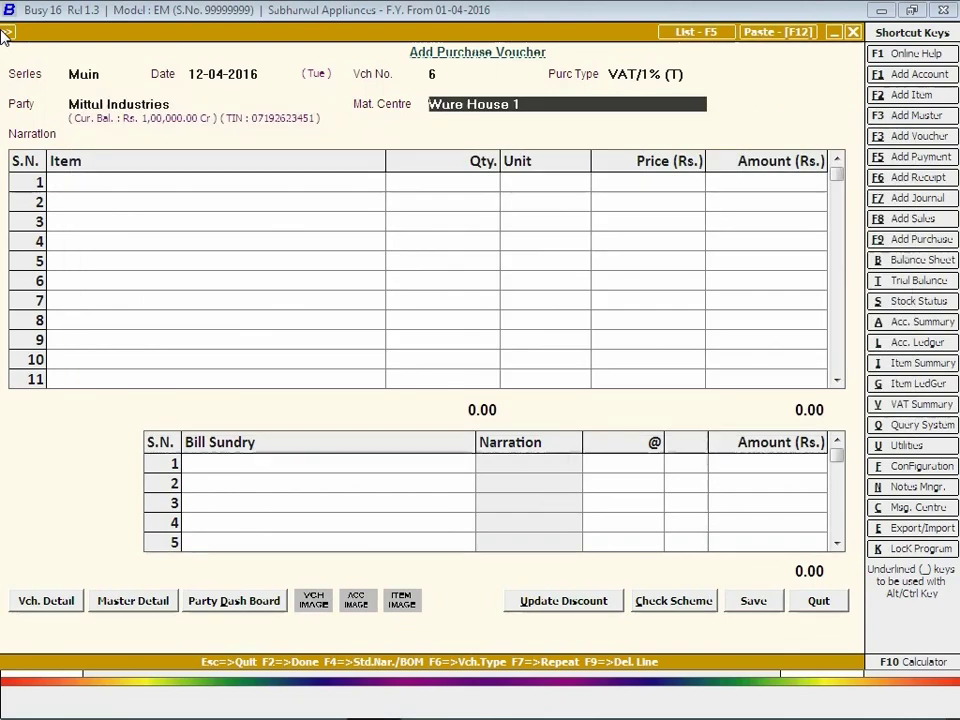
pyautogui.press('Return')
pyautogui.press('Return')
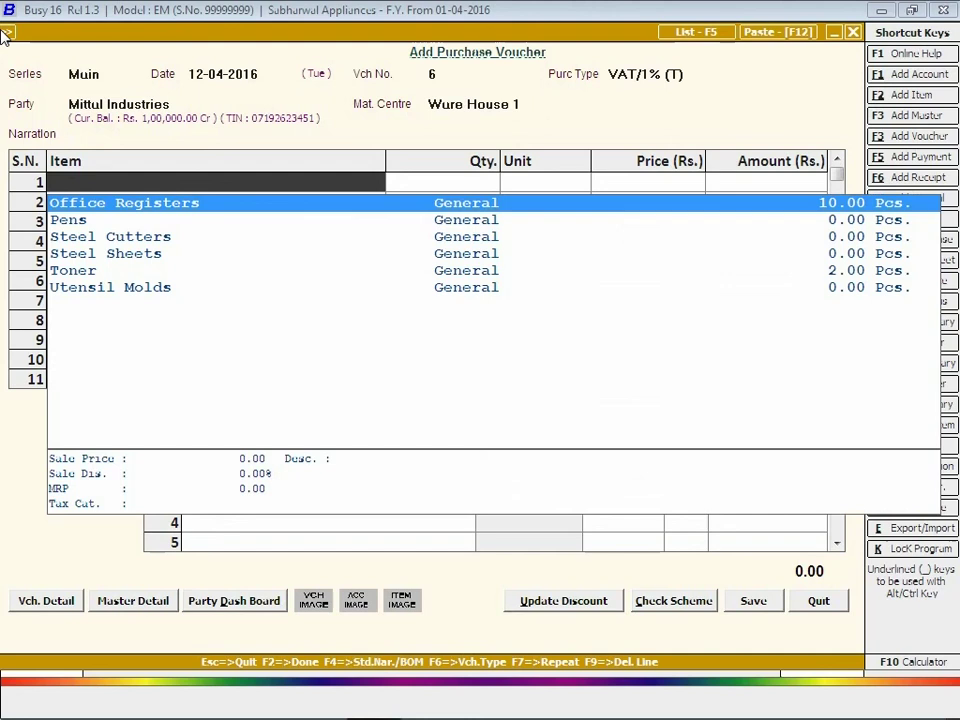
# Enter 20 Steel Cutters at 1,000 and 20 Utensil Molds at 200.
pyautogui.press('Down')
pyautogui.press('Down')
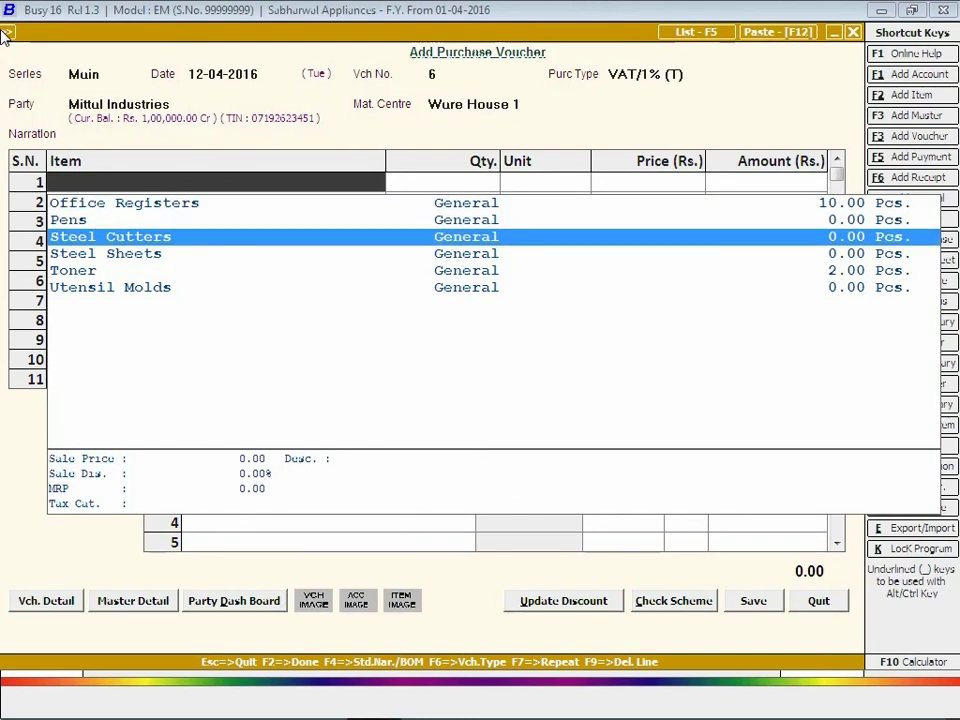
pyautogui.press('Return')
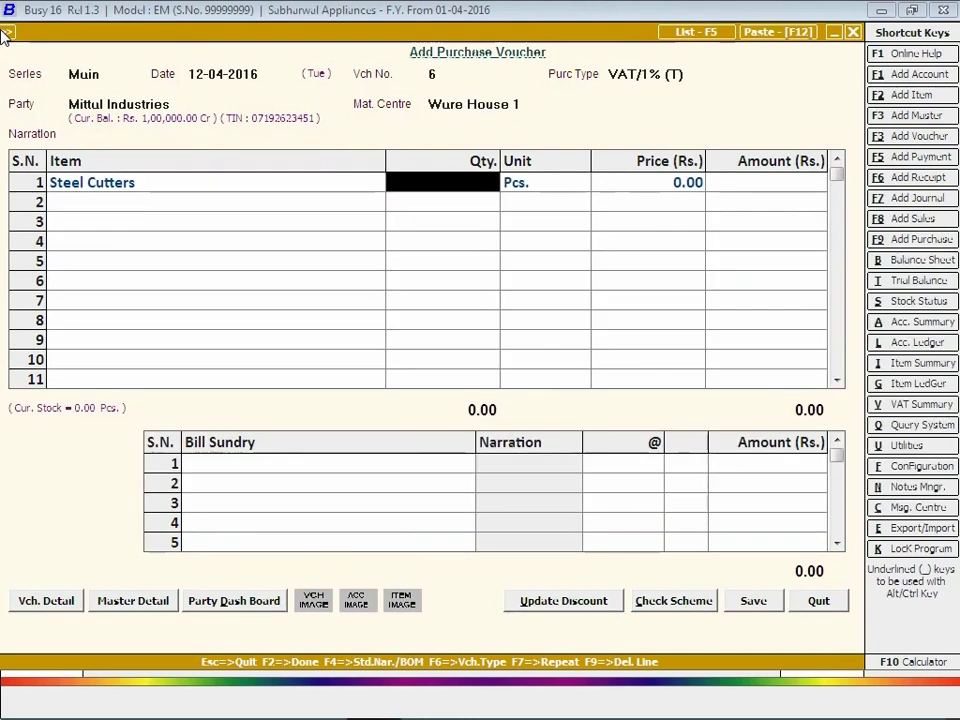
pyautogui.write('20')
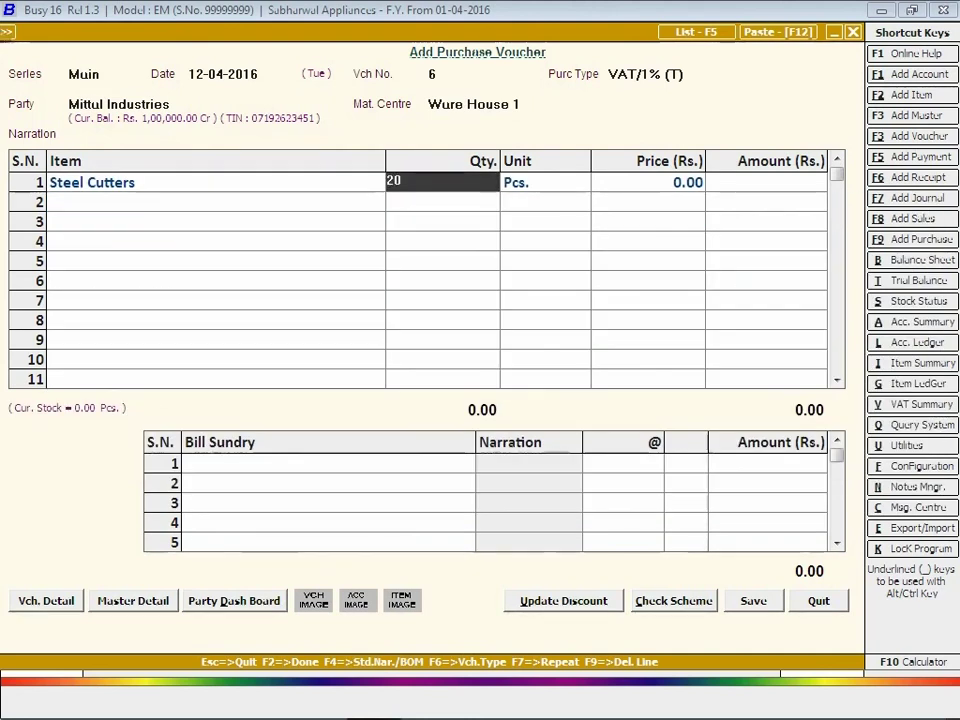
pyautogui.press('Return')
pyautogui.write('1000')
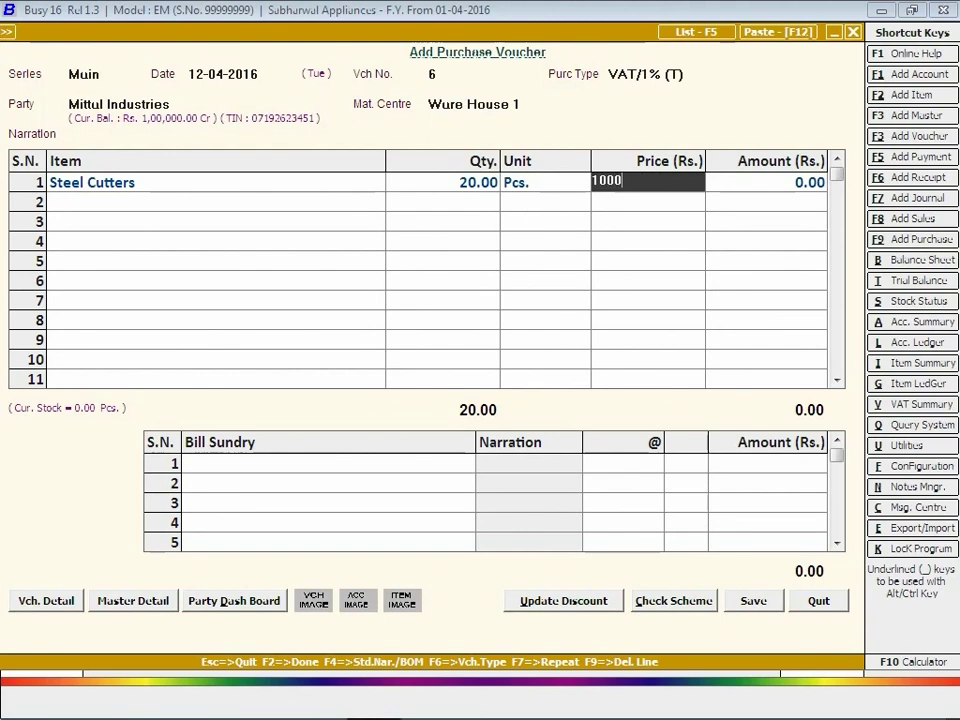
pyautogui.press('Return')
pyautogui.press('Return')
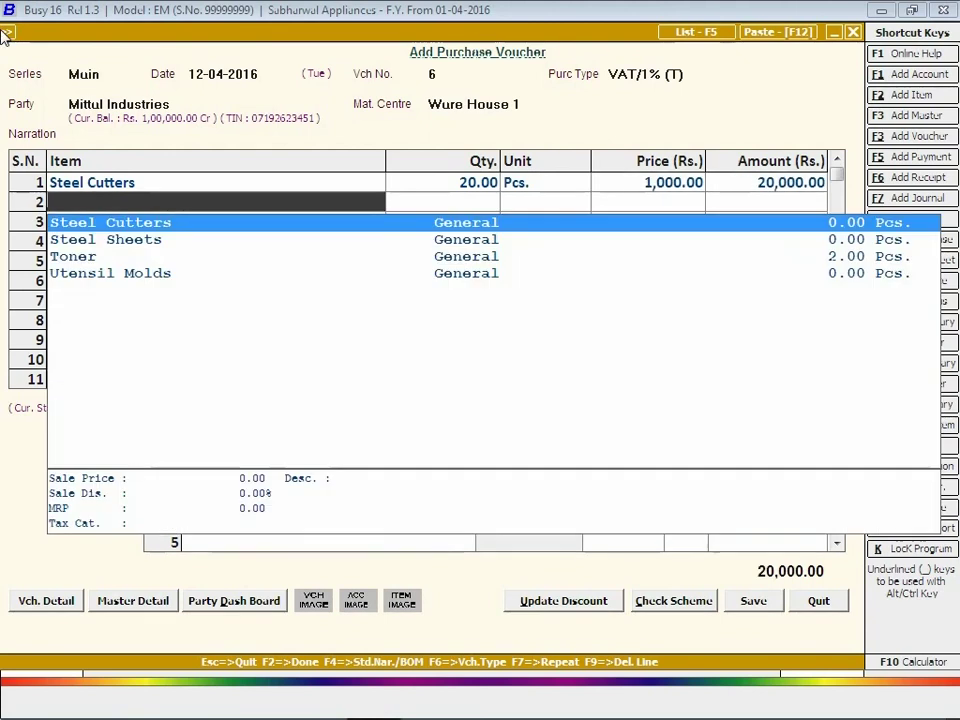
pyautogui.press('Down')
pyautogui.press('Down')
pyautogui.press('Down')
pyautogui.press('Return')
pyautogui.write('20')
pyautogui.press('Return')
pyautogui.press('Return')
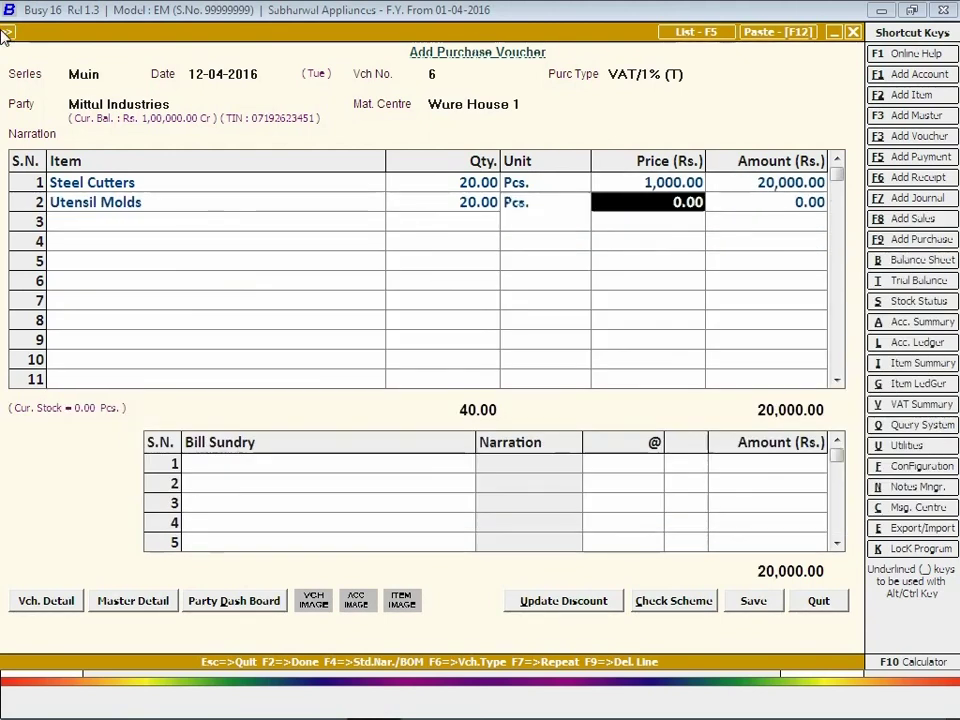
pyautogui.write('200')
pyautogui.press('Return')
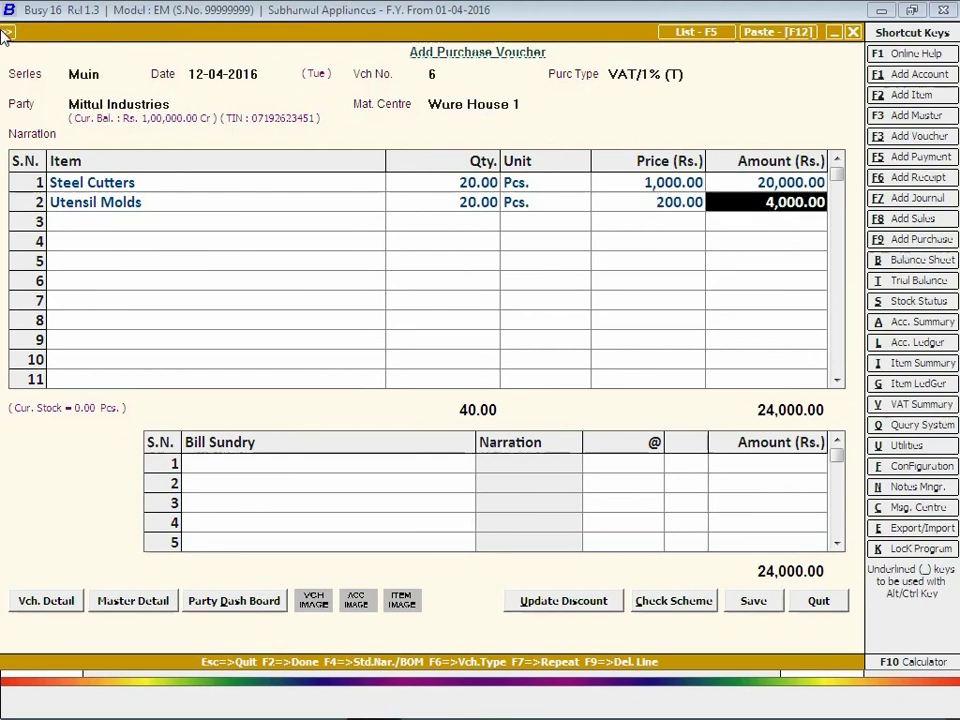
# Add a VAT bill sundry at 1% to the purchase voucher.
pyautogui.press('Return')
pyautogui.press('Return')
pyautogui.write('vat')
pyautogui.press('Return')
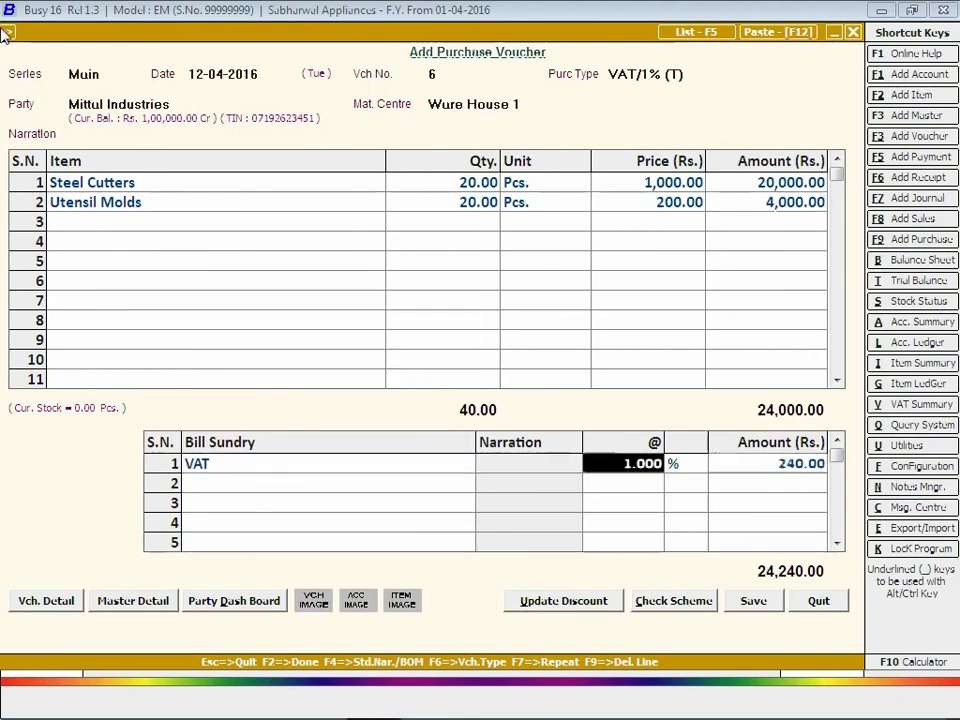
pyautogui.press('Return')
# Save the purchase, adjusting 5 Steel Cutters against indent 2.
pyautogui.click(762, 609)
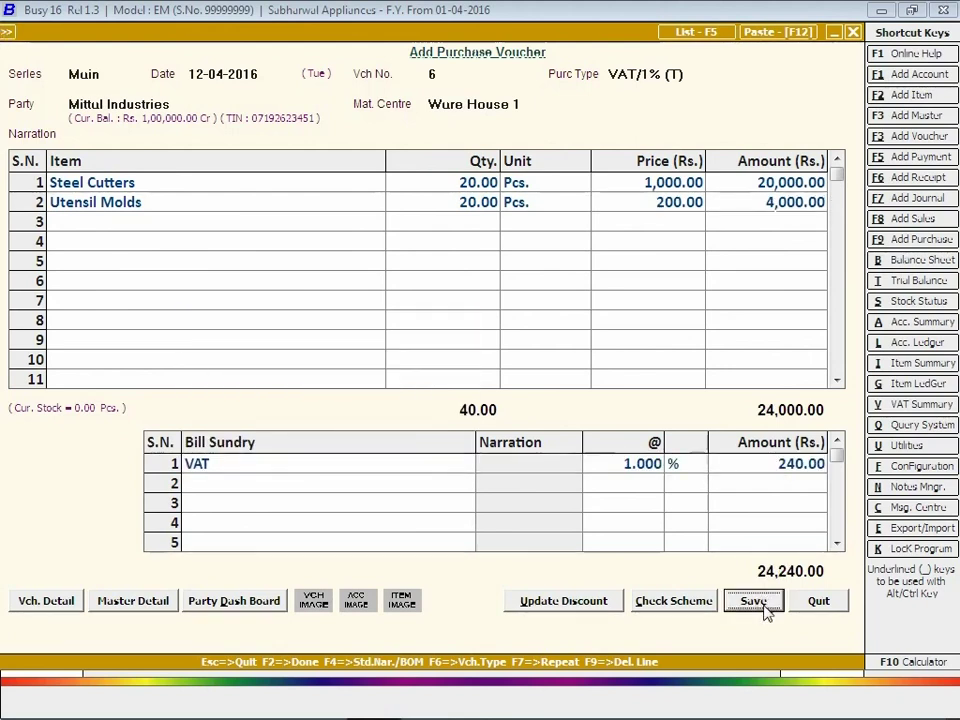
pyautogui.click(162, 632)
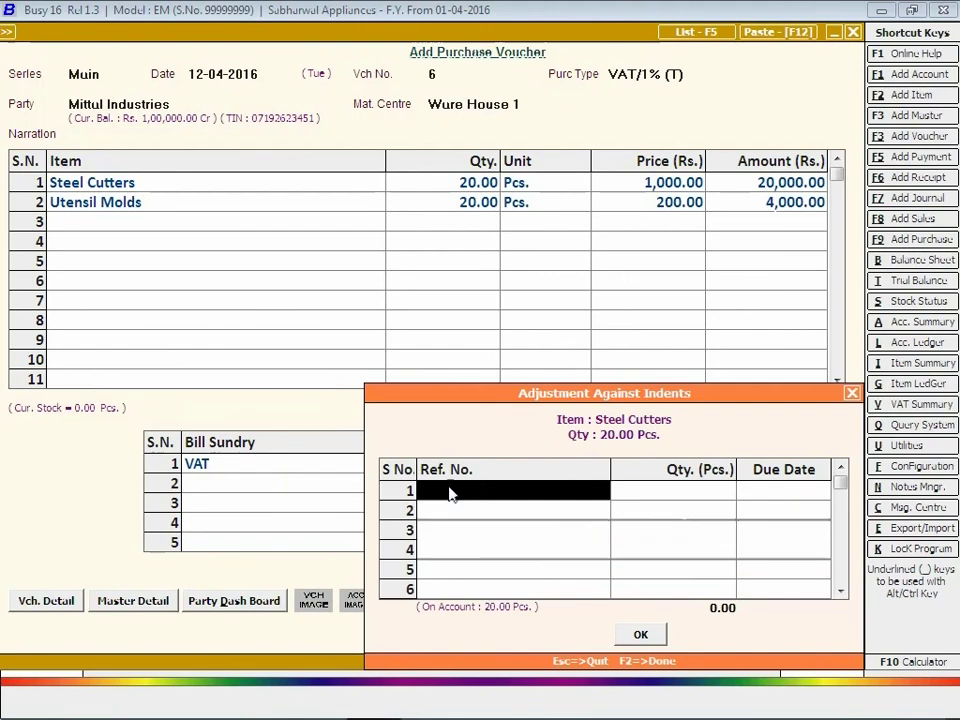
pyautogui.click(474, 490)
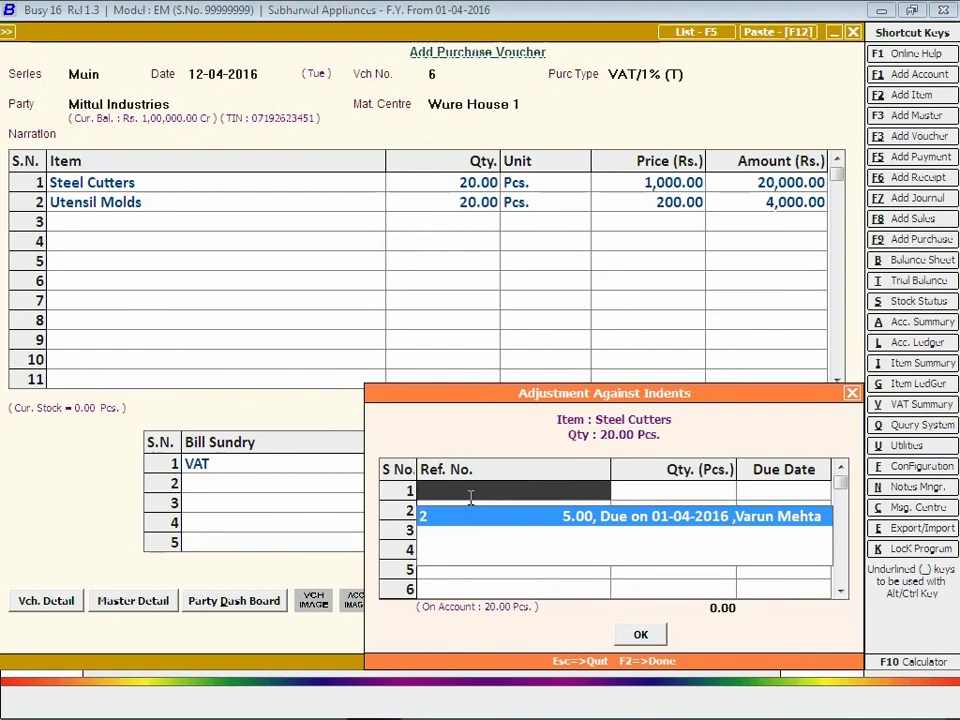
pyautogui.click(469, 508)
pyautogui.press('Return')
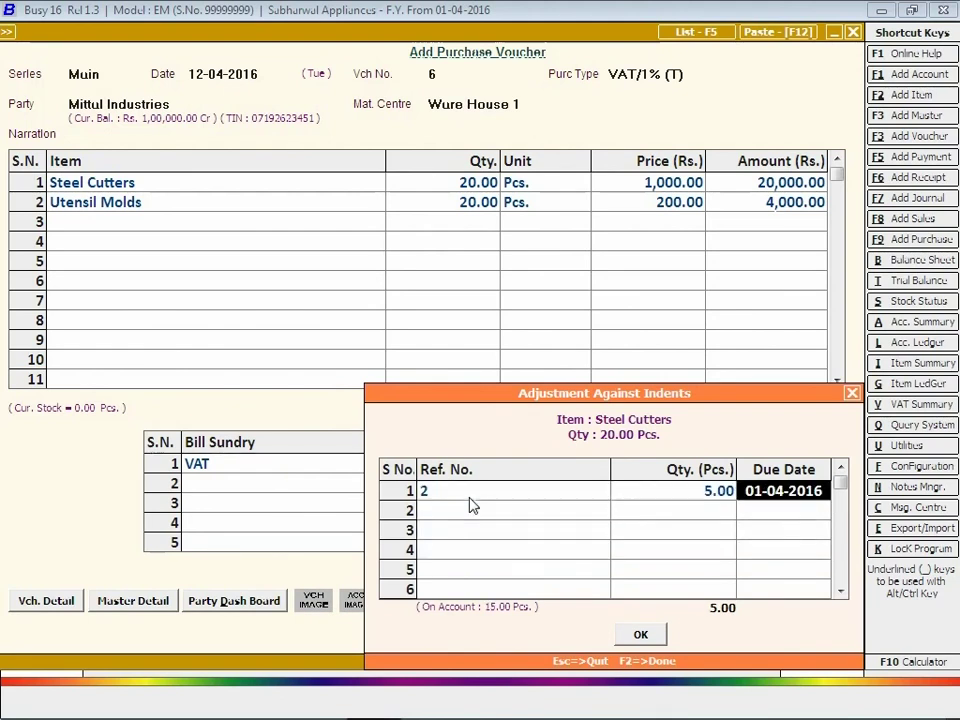
pyautogui.press('Return')
pyautogui.press('Return')
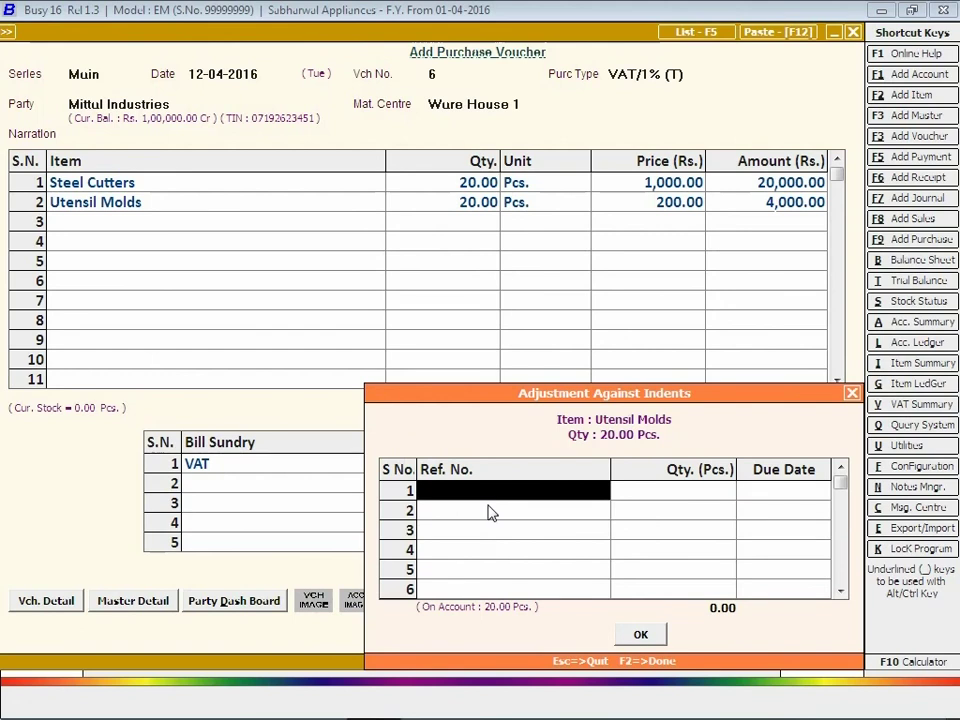
# Adjust 5 Utensil Molds against indent 2 and finish saving the voucher.
pyautogui.press('Return')
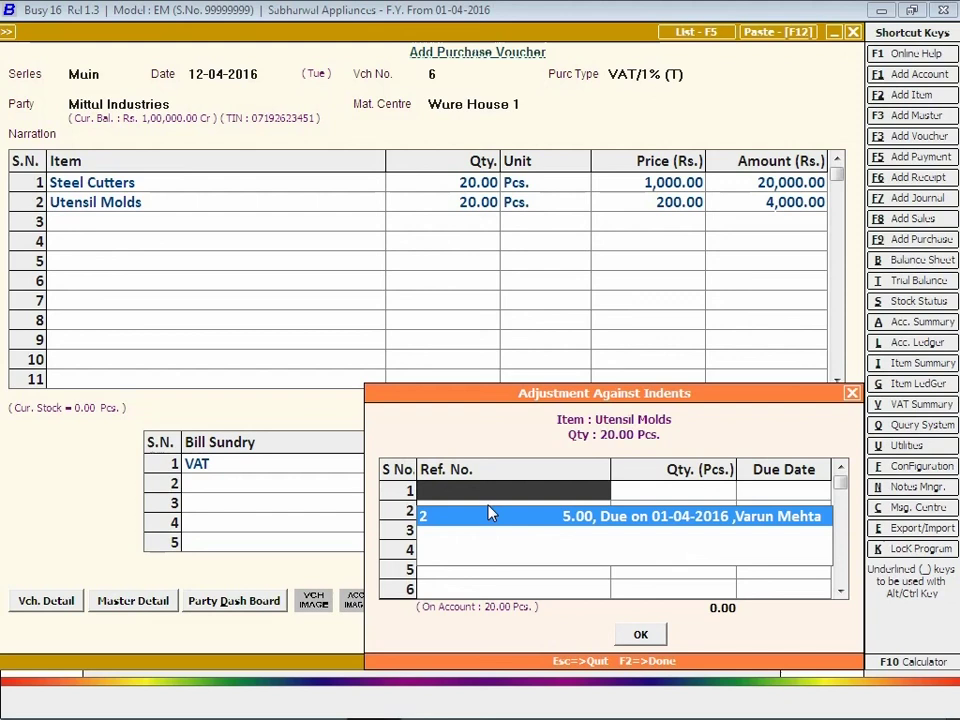
pyautogui.click(490, 513)
pyautogui.press('Return')
pyautogui.press('F2')
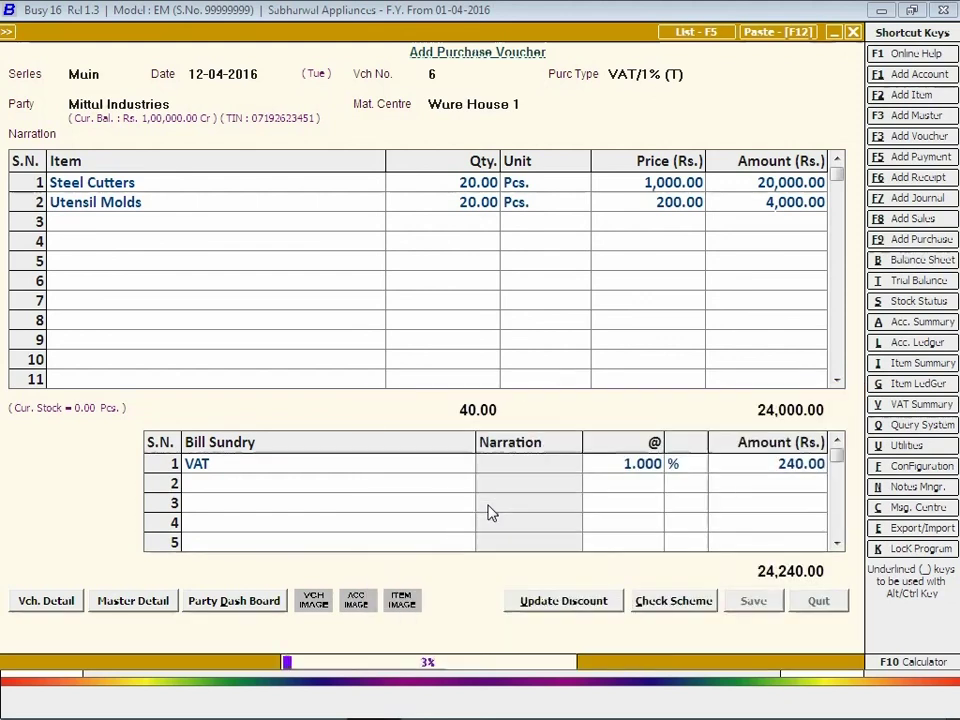
pyautogui.press('Escape')
pyautogui.press('Escape')
pyautogui.click(292, 31)
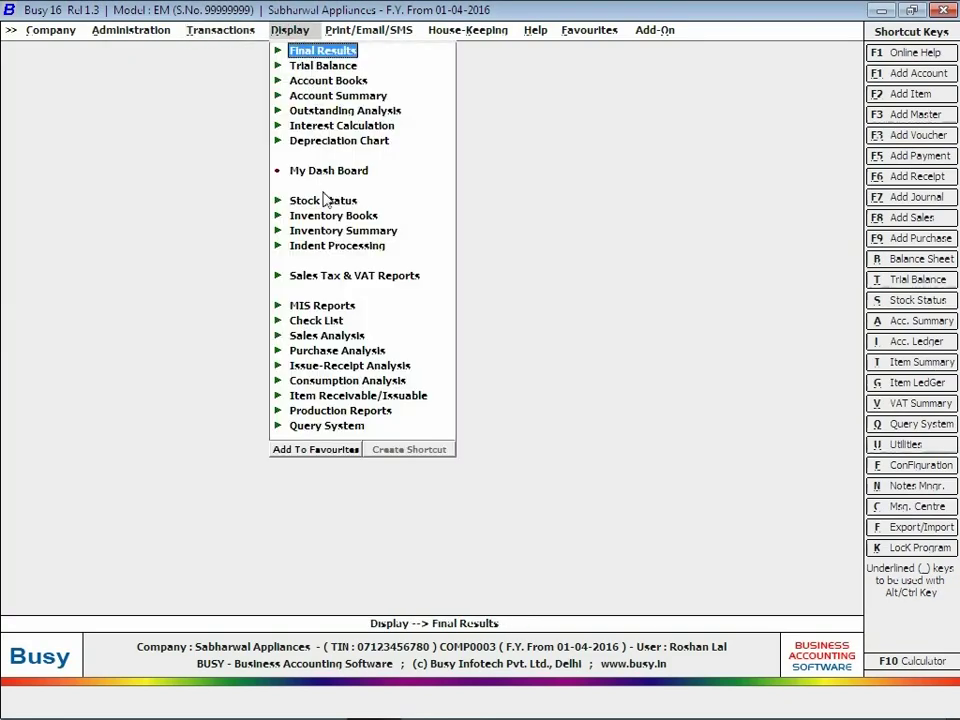
# Expand Indent Processing > Pending Indents (item-wise, MC-wise, Indent-wise Statement), then close Display.
pyautogui.click(330, 249)
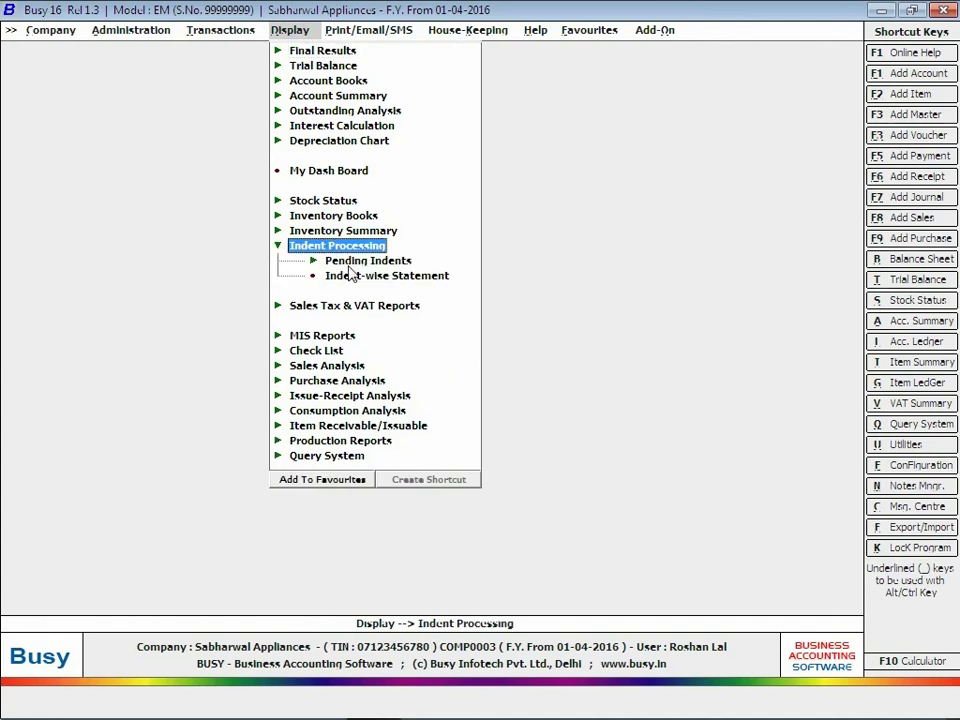
pyautogui.click(352, 262)
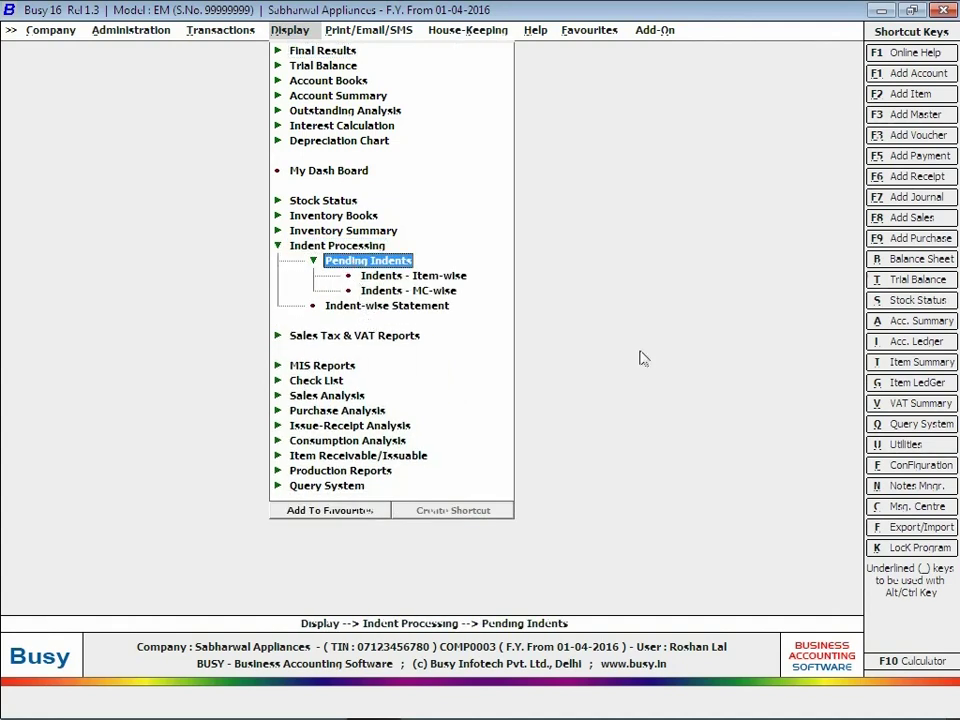
pyautogui.press('Left')
pyautogui.press('Left')
pyautogui.press('Left')
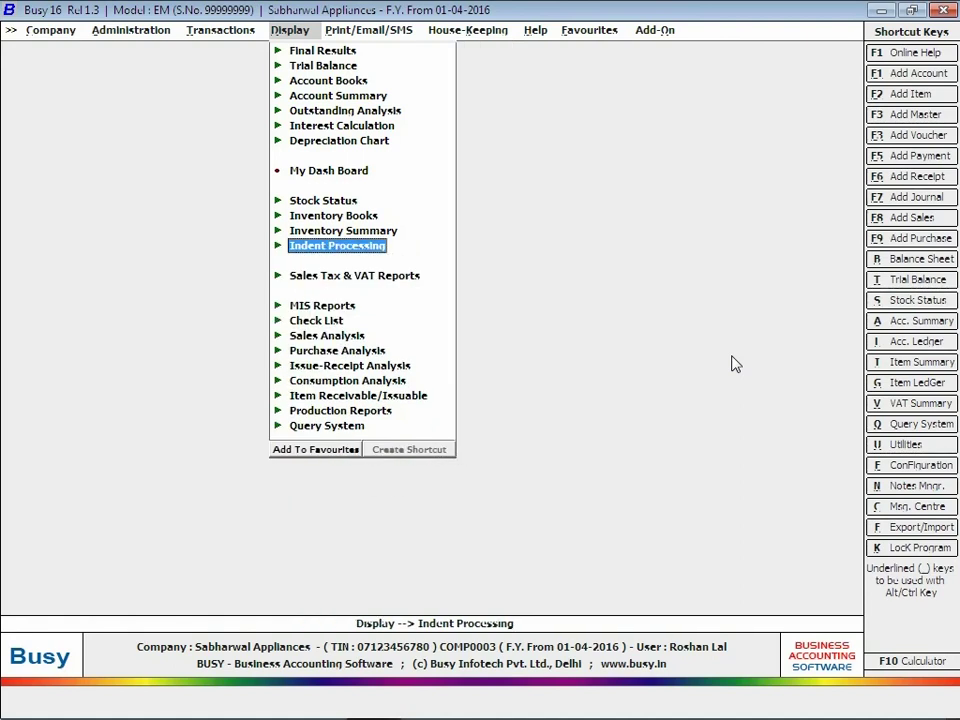
pyautogui.press('Escape')
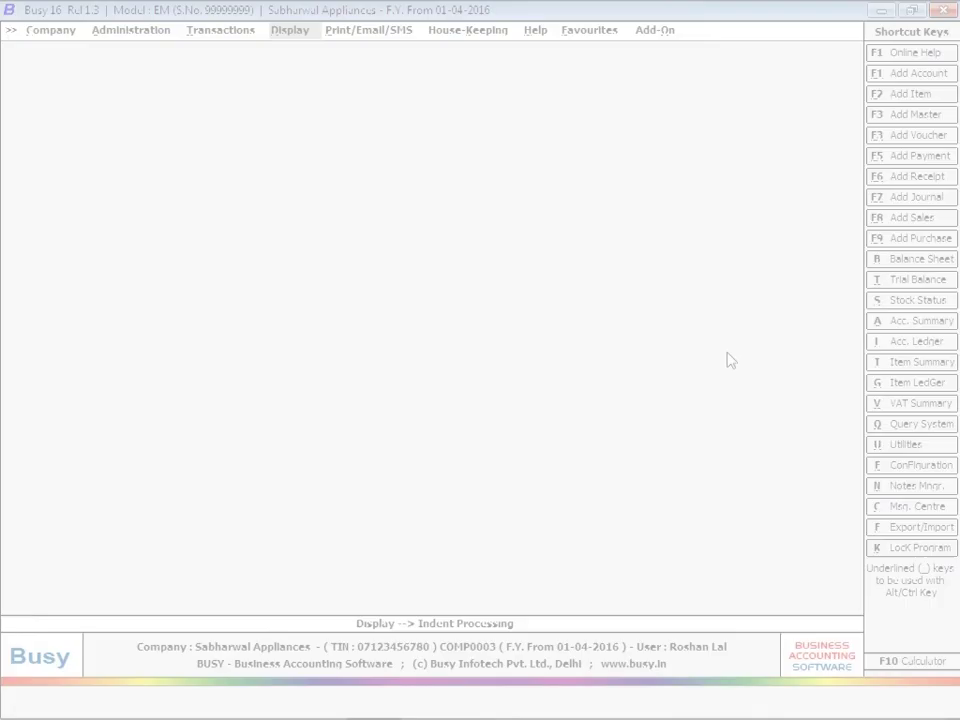